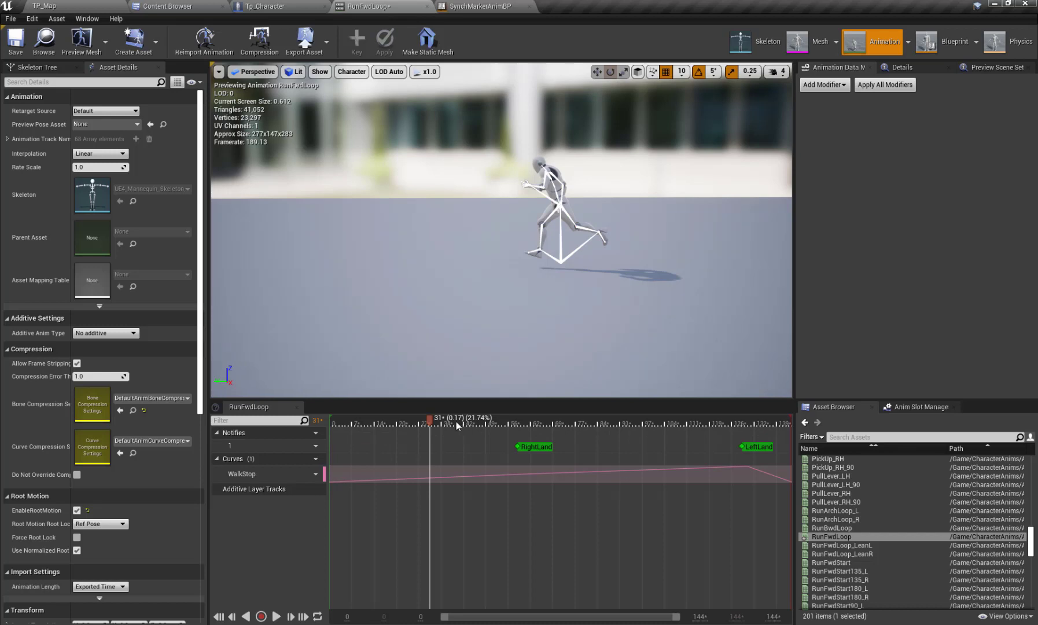
Step: Scrub the RunFwdLoop timeline to compare the foot poses with the RightLand and LeftLand sync markers
left_click_drag(456, 420, 364, 427)
left_click_drag(525, 438, 525, 438)
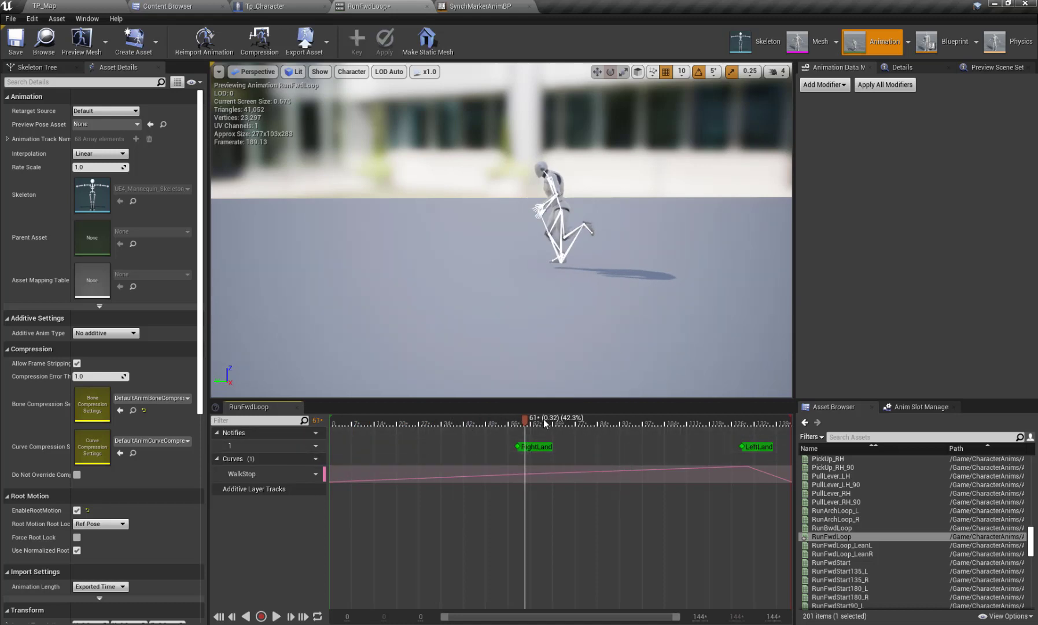
left_click_drag(544, 424, 420, 444)
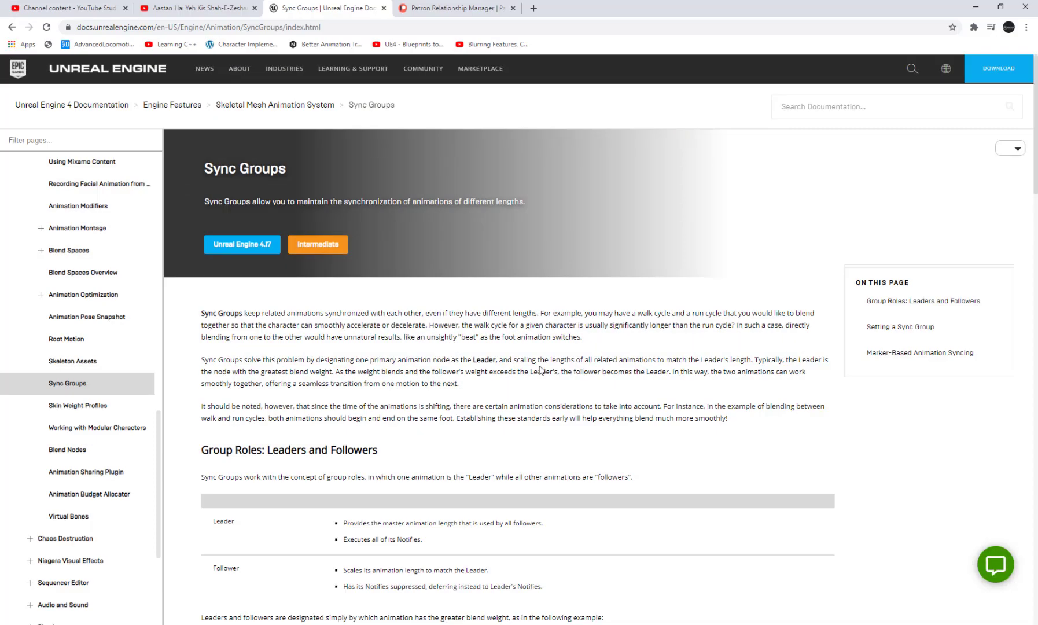
Step: Switch to the browser and review the Sync Groups documentation on group roles, setup and marker-based syncing, then minimize it
scroll(540, 370, "down", 6)
scroll(539, 370, "up", 5)
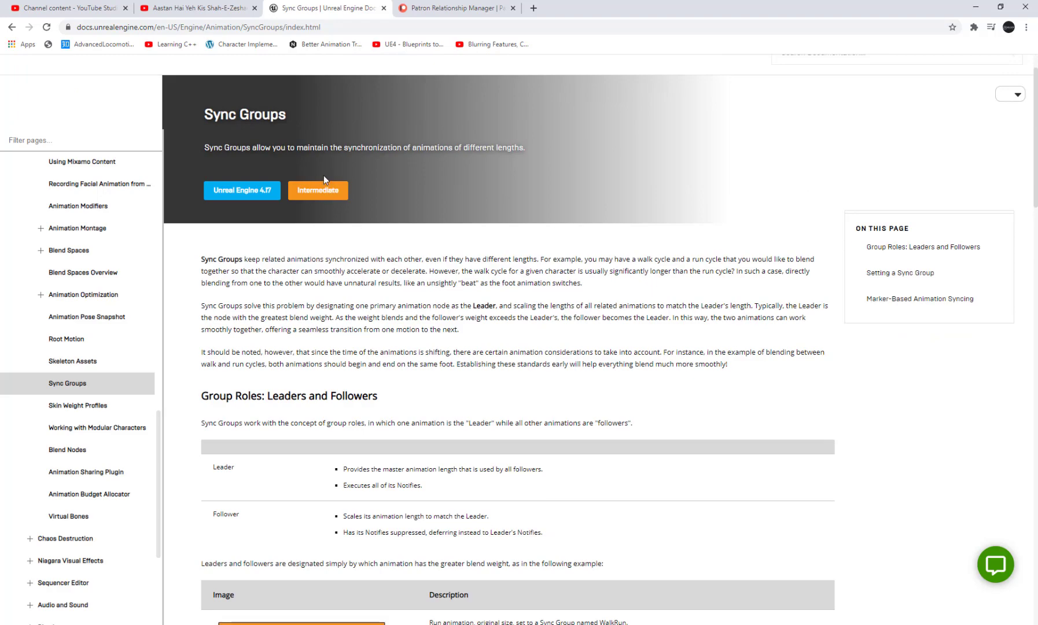
scroll(323, 176, "down", 10)
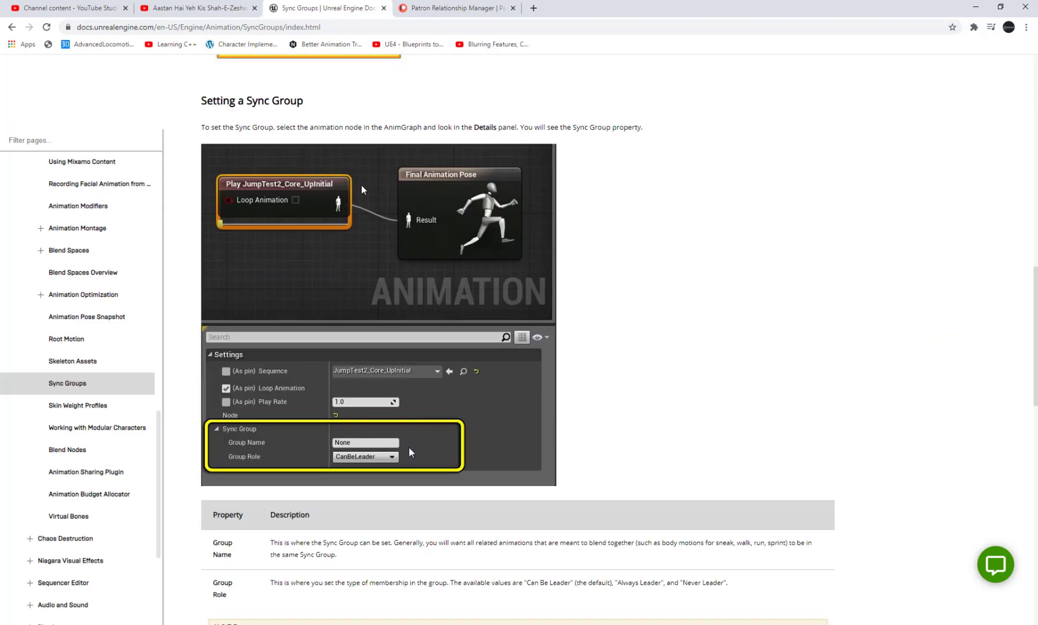
scroll(692, 407, "down", 12)
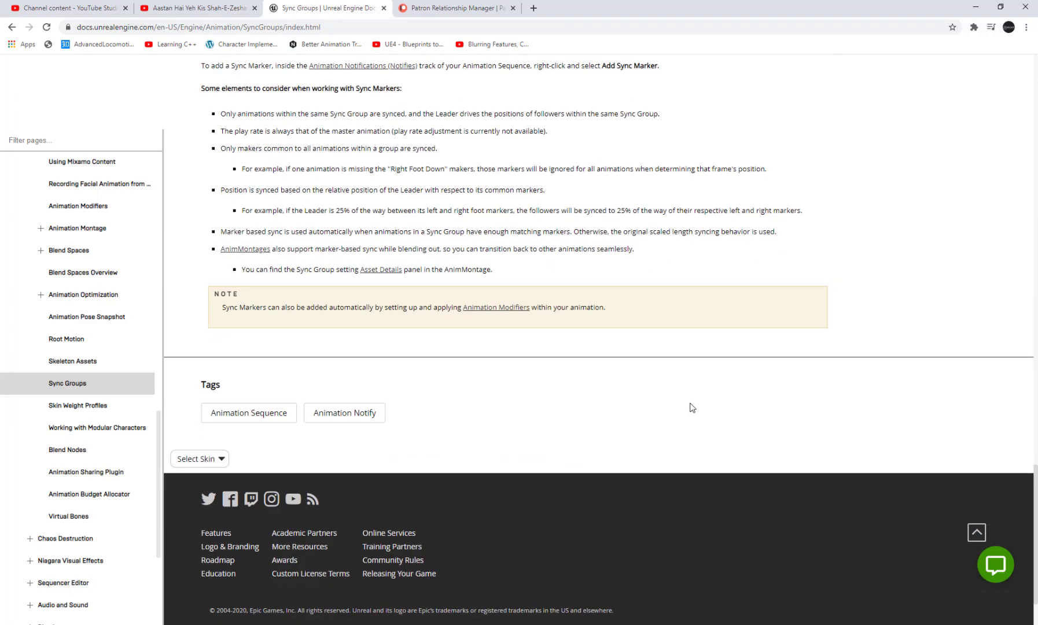
scroll(692, 407, "down", 2)
scroll(692, 407, "up", 12)
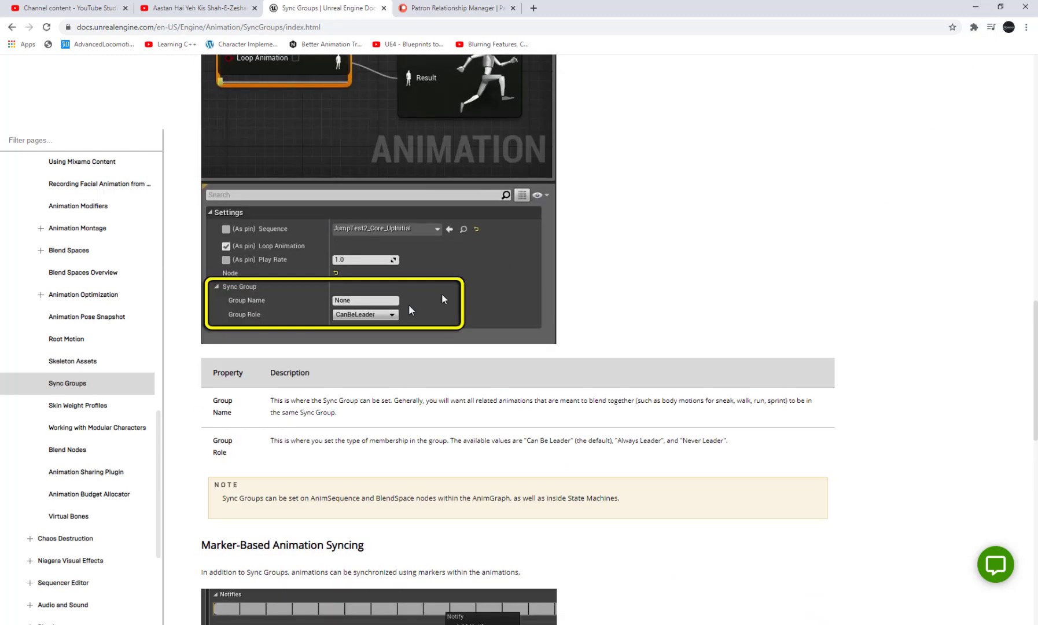
scroll(444, 299, "up", 3)
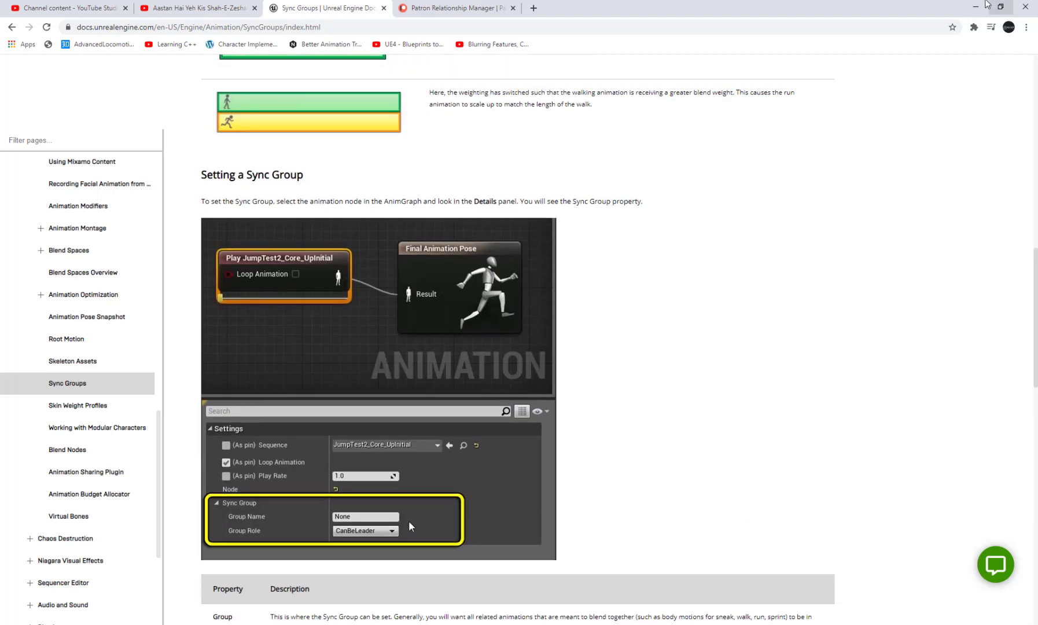
left_click(987, 5)
Step: Open the SynchMarkerAnimBP state machine and reposition the MovementStart and walkloop states to tidy the layout
left_click(98, 4)
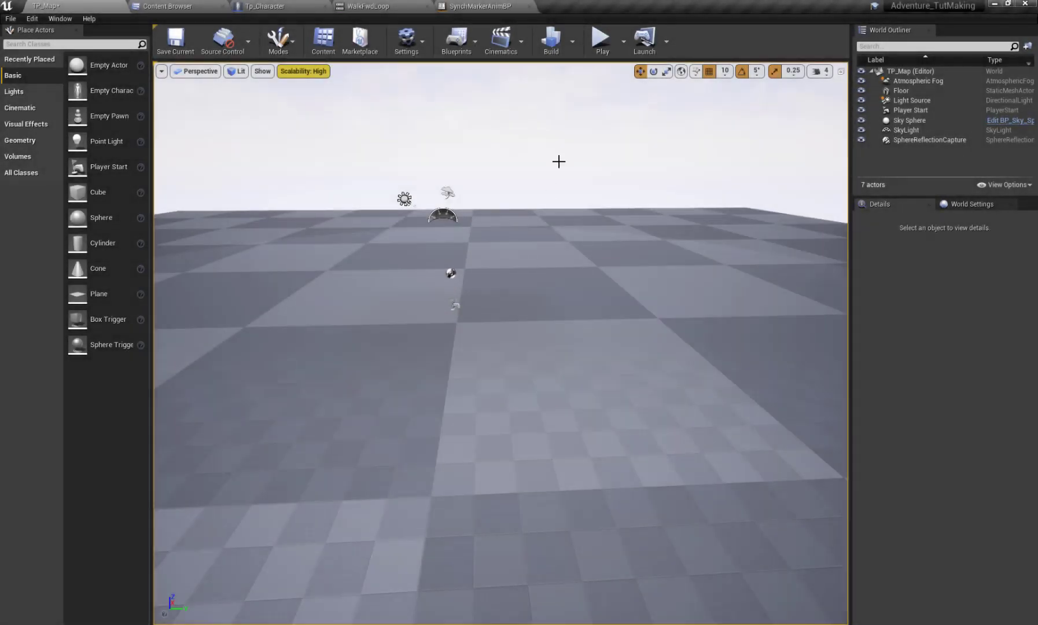
left_click(476, 4)
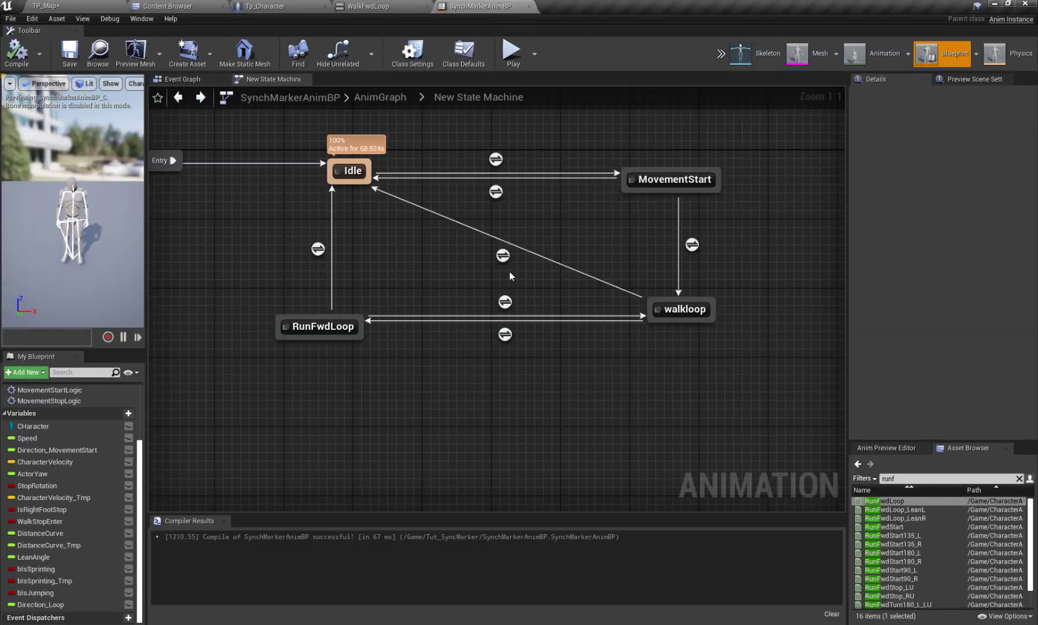
right_click_drag(381, 221, 414, 249)
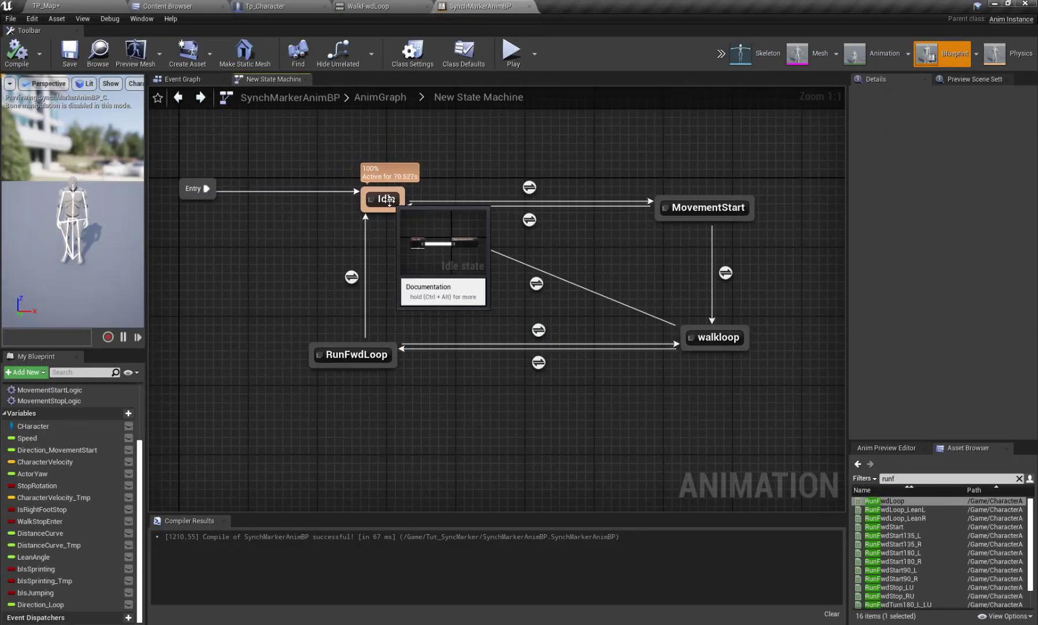
left_click(387, 205)
left_click(402, 243)
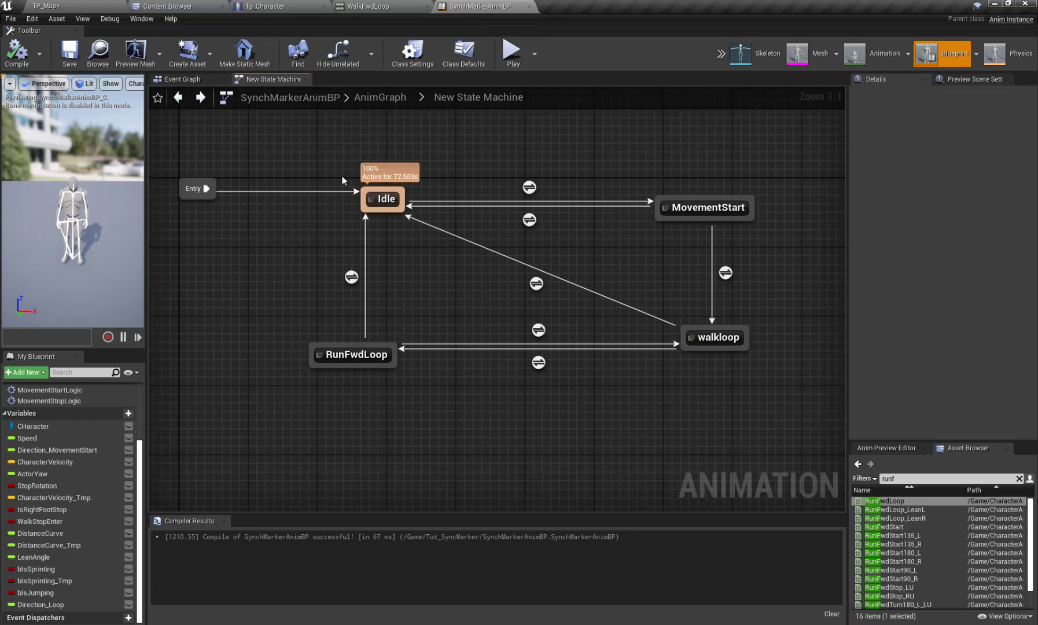
right_click_drag(656, 236, 632, 218)
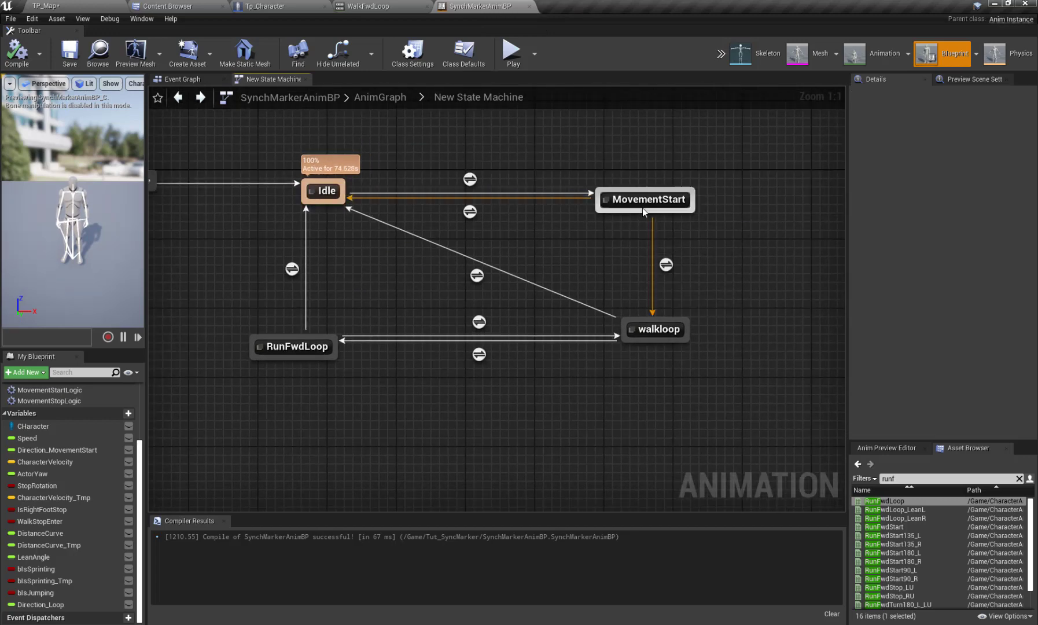
left_click_drag(638, 209, 646, 209)
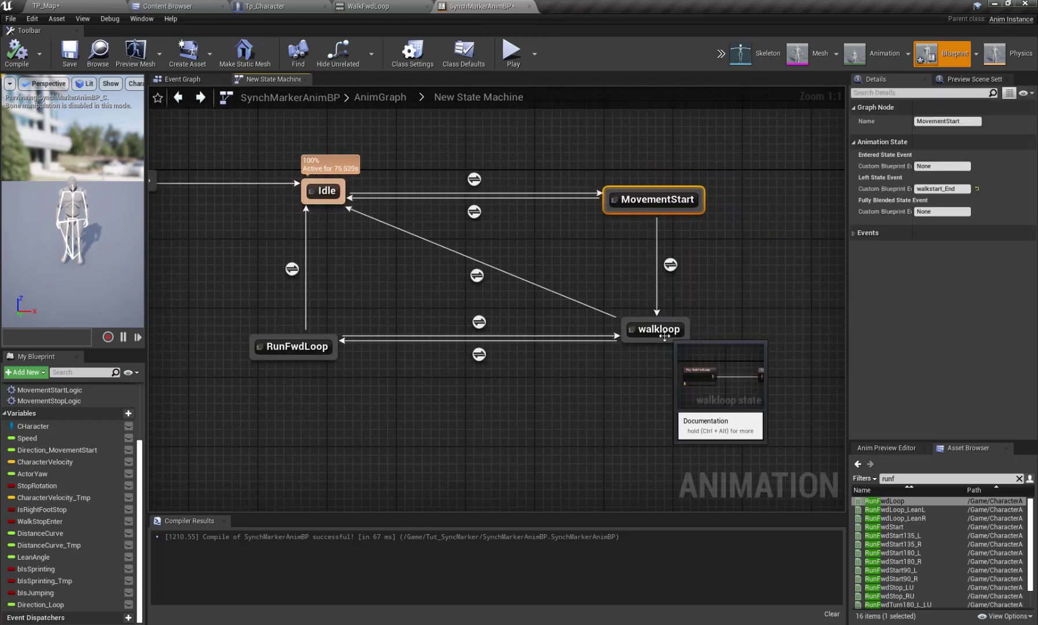
left_click_drag(665, 336, 699, 353)
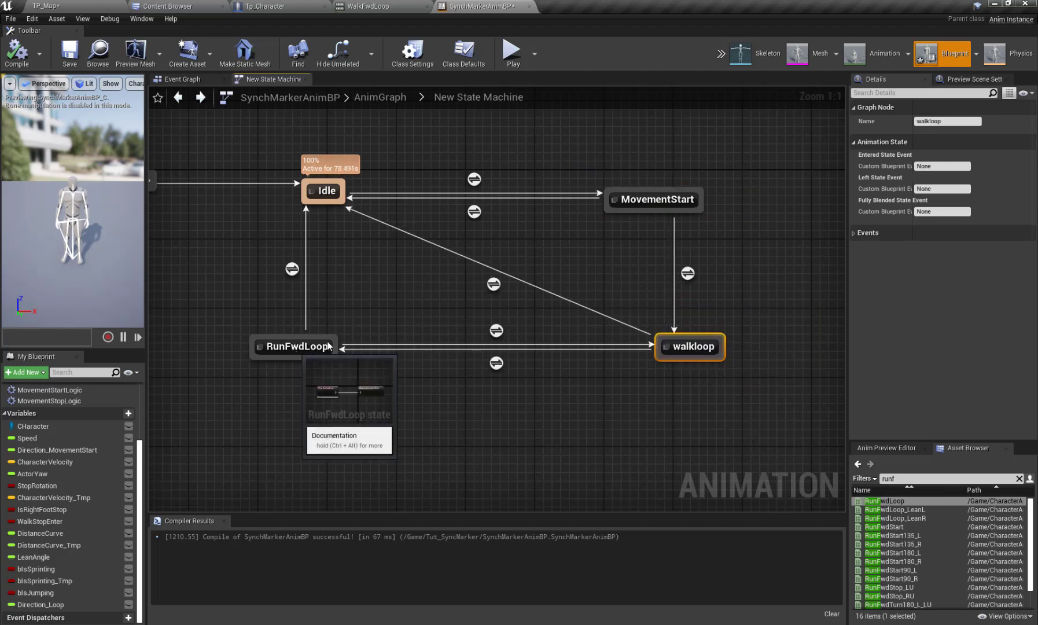
left_click(301, 346)
left_click(424, 302)
Step: Play TP_Map in the editor and walk the character sideways, starting and stopping several times
left_click(74, 5)
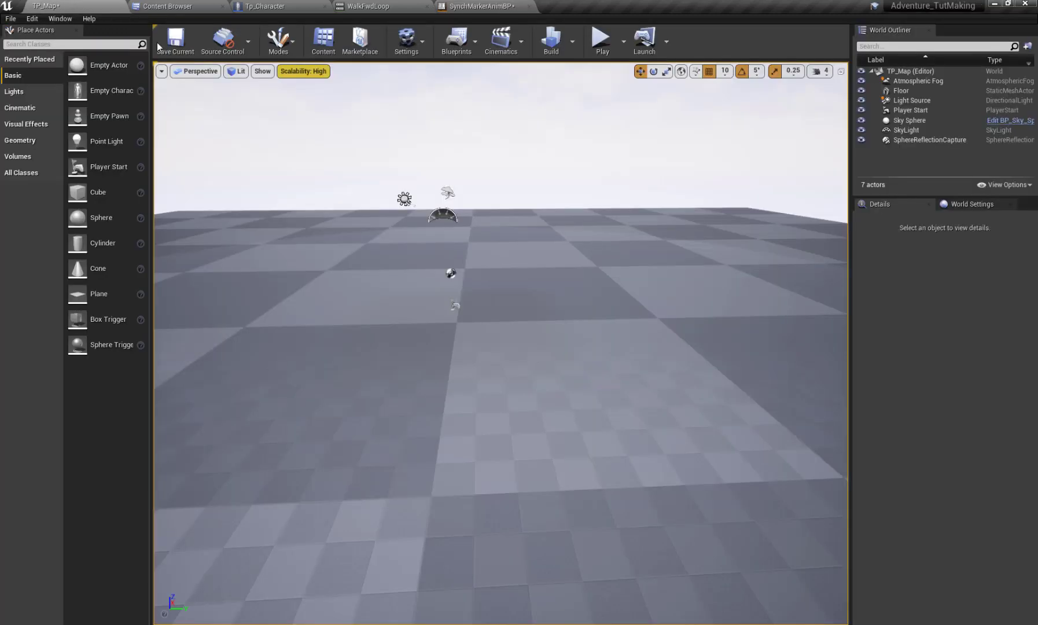
left_click(602, 41)
key("a")
key("a")
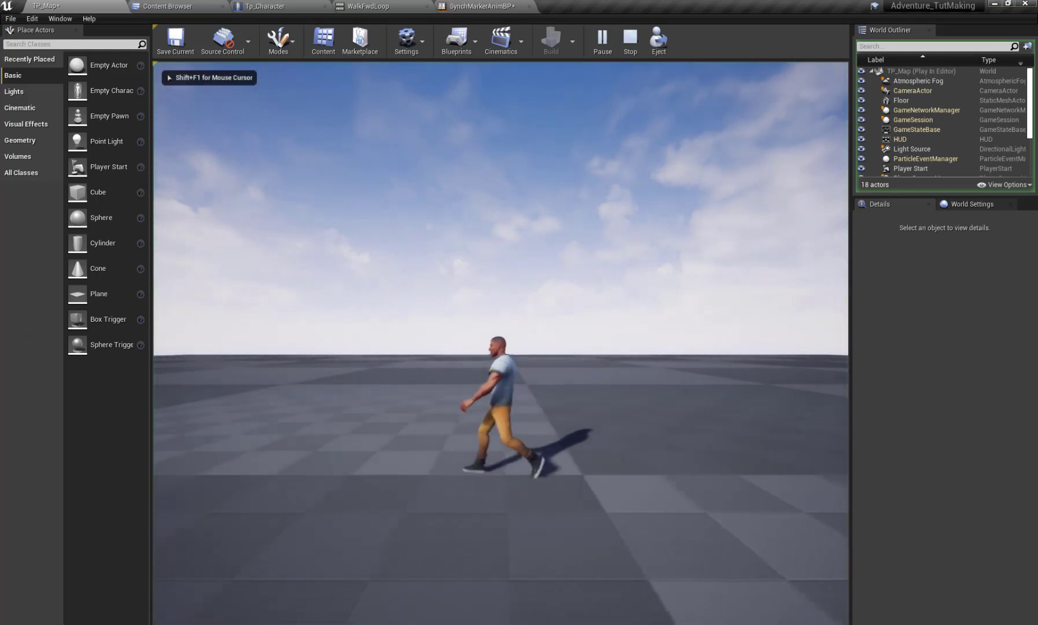
key("a")
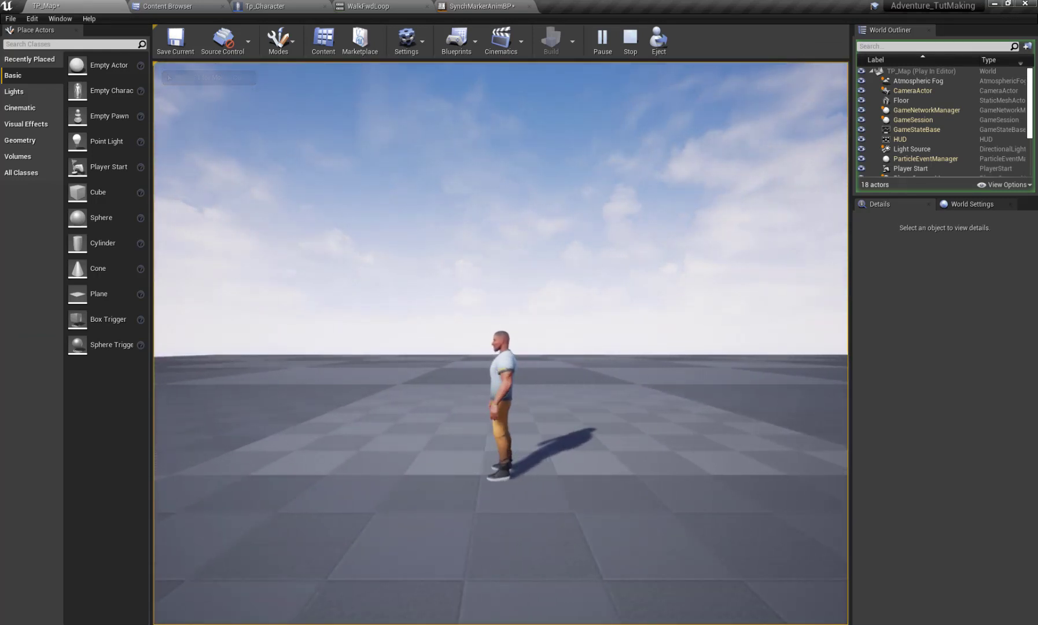
key("a")
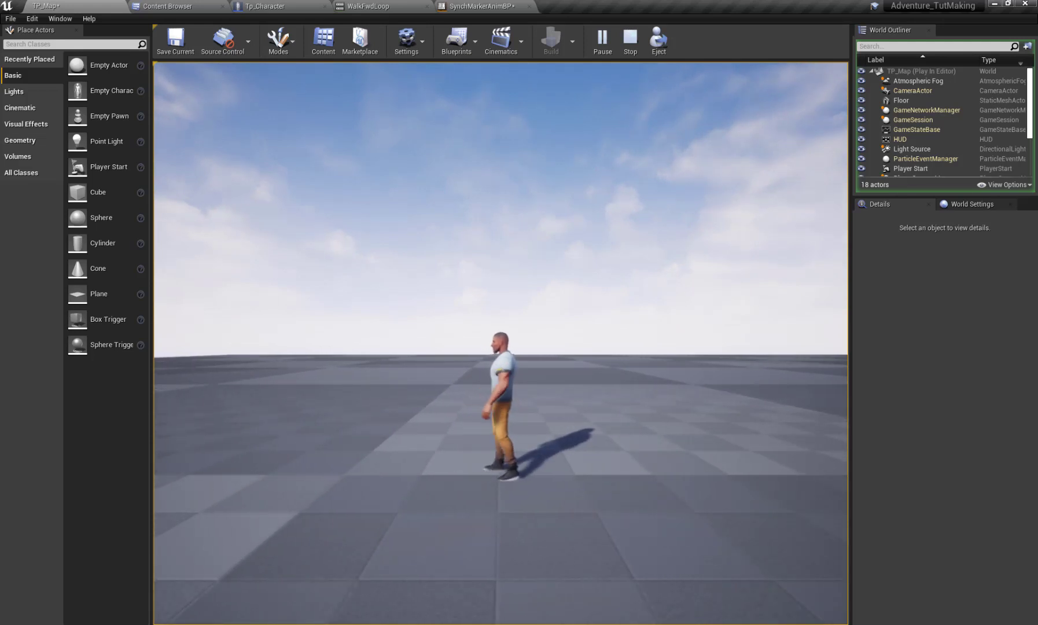
Step: Slow the game with the console command slomo .3 and watch the character start and stop walking
key("grave")
key("Up")
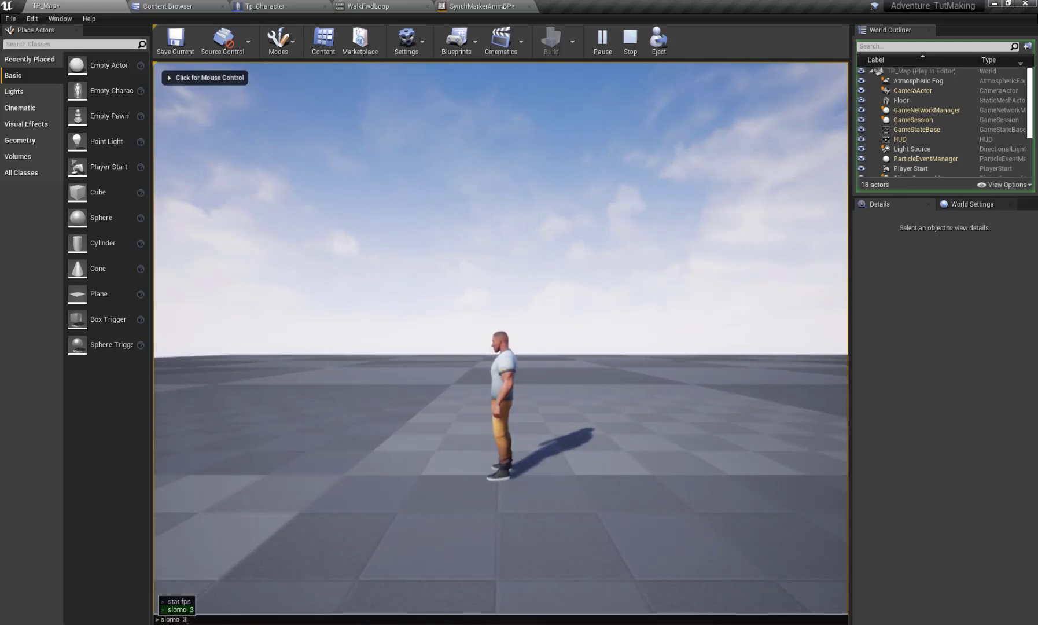
key("Return")
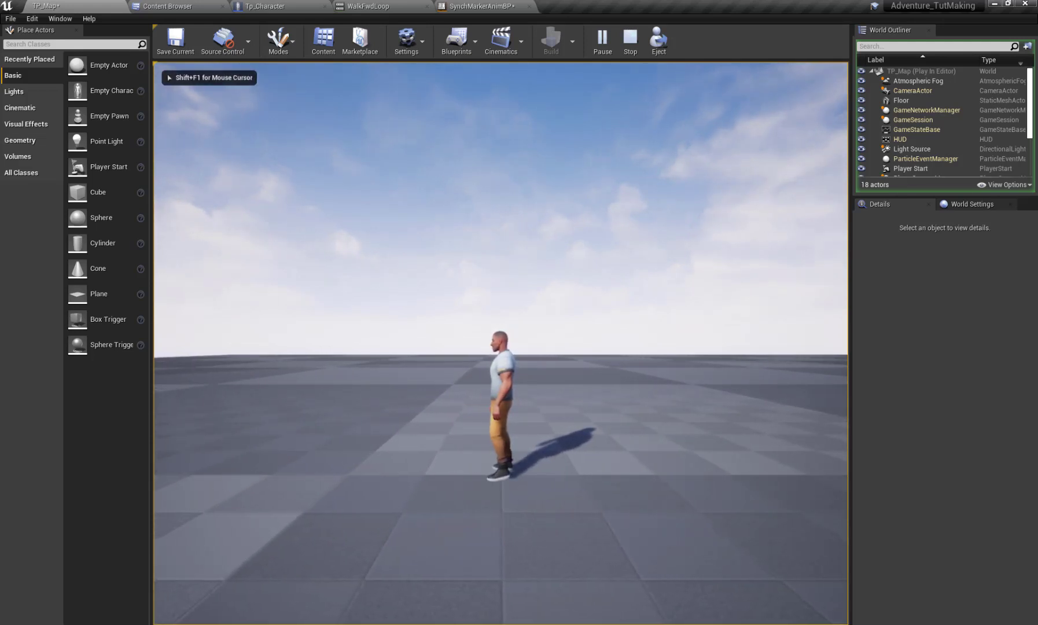
key("a")
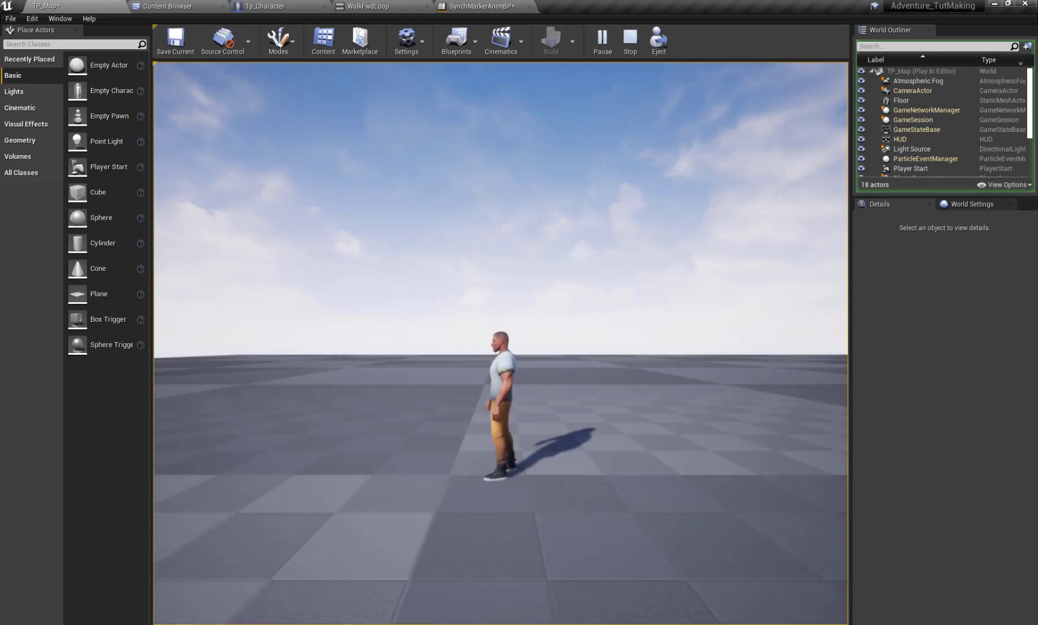
key("a")
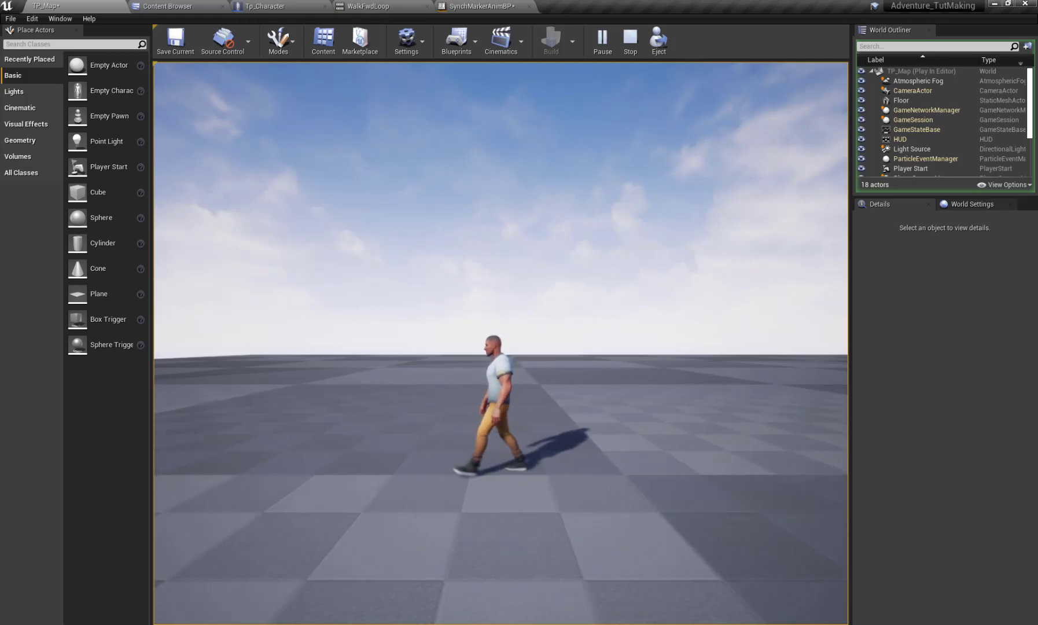
Step: Restore normal game speed with slomo 1 and test the character's walk and sprint
key("grave")
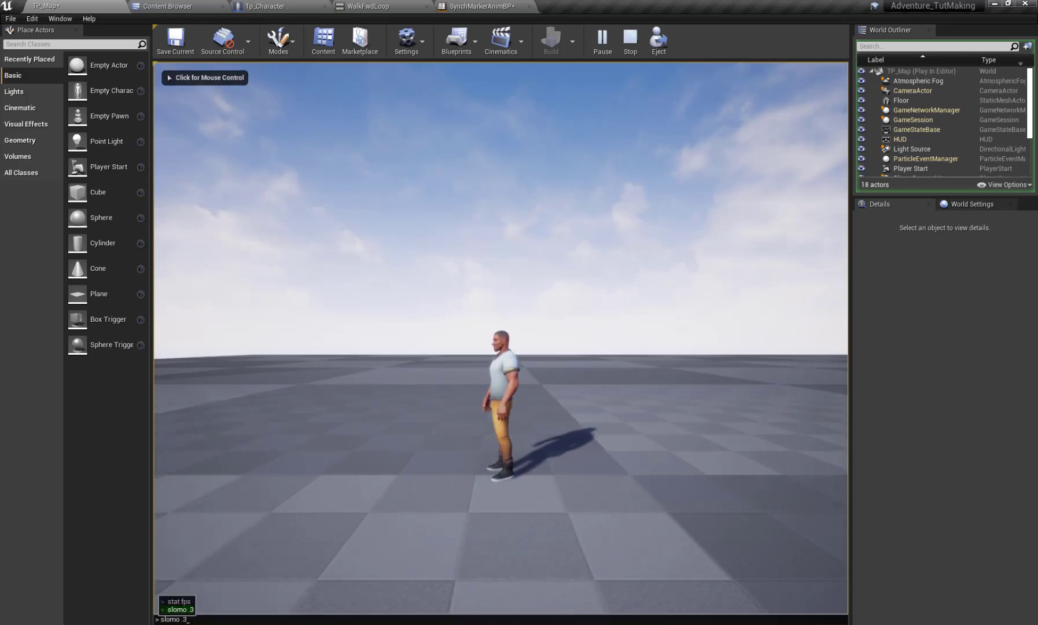
key("BackSpace")
key("BackSpace")
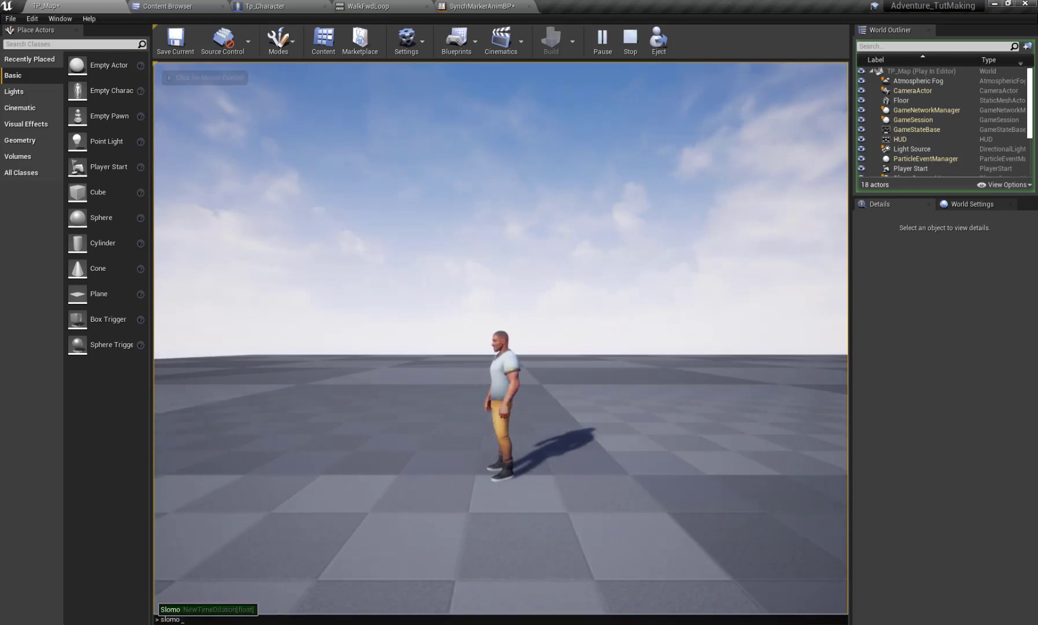
type("1")
key("Return")
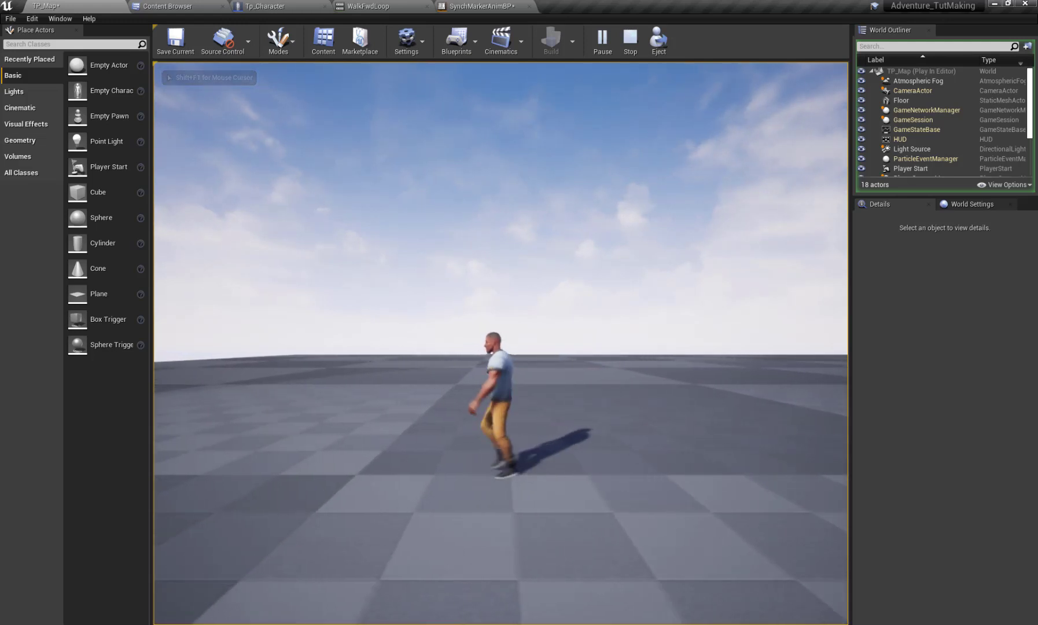
key("shift")
key("w")
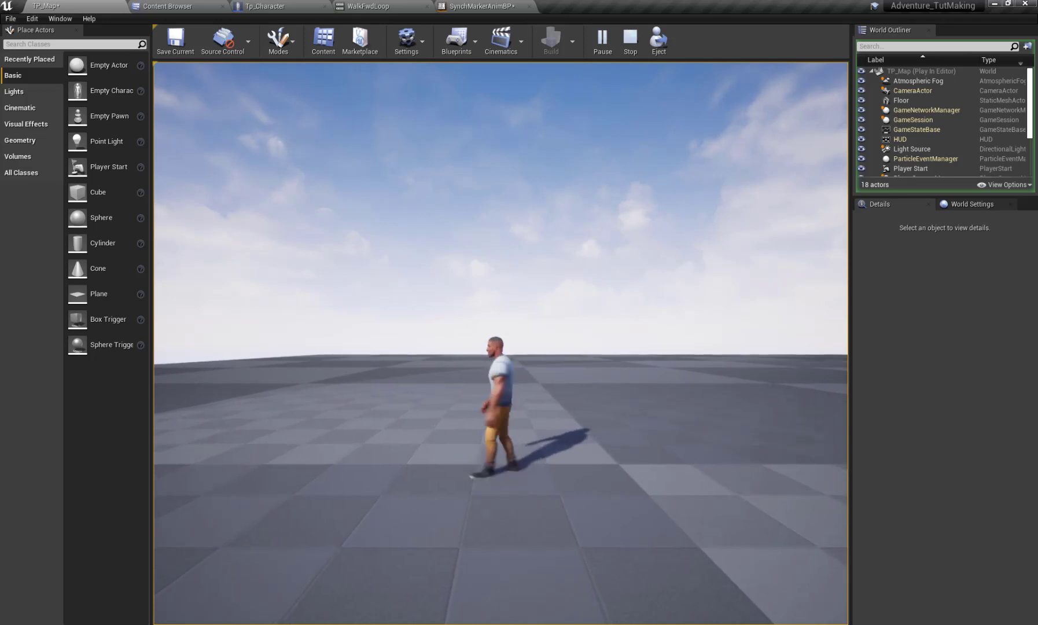
Step: Enter a slomo console command again, test the character's run, and end the play session
key("grave")
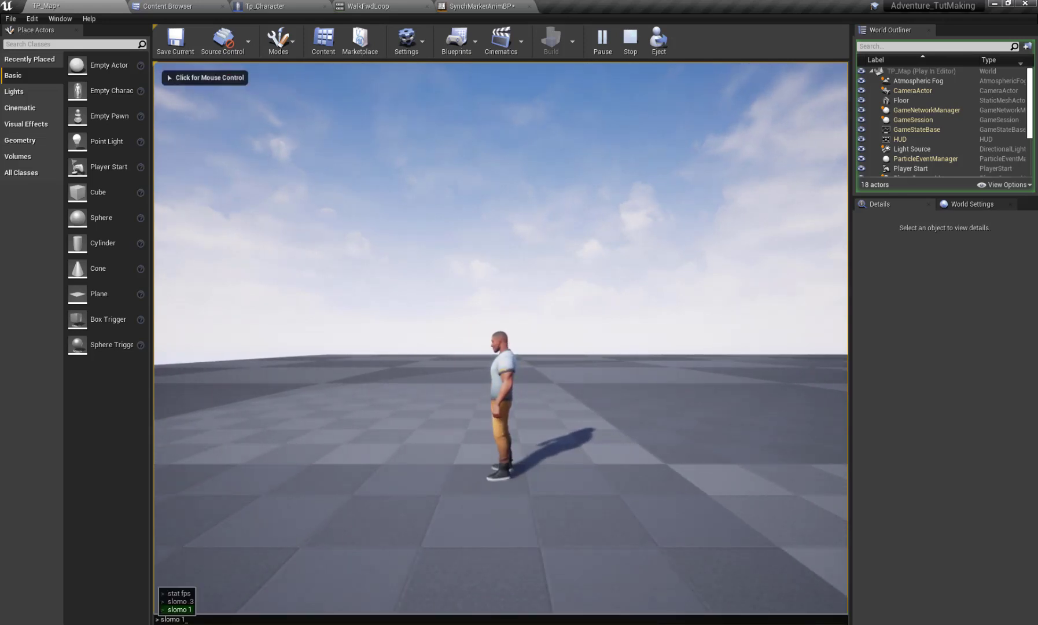
key("Return")
key("w")
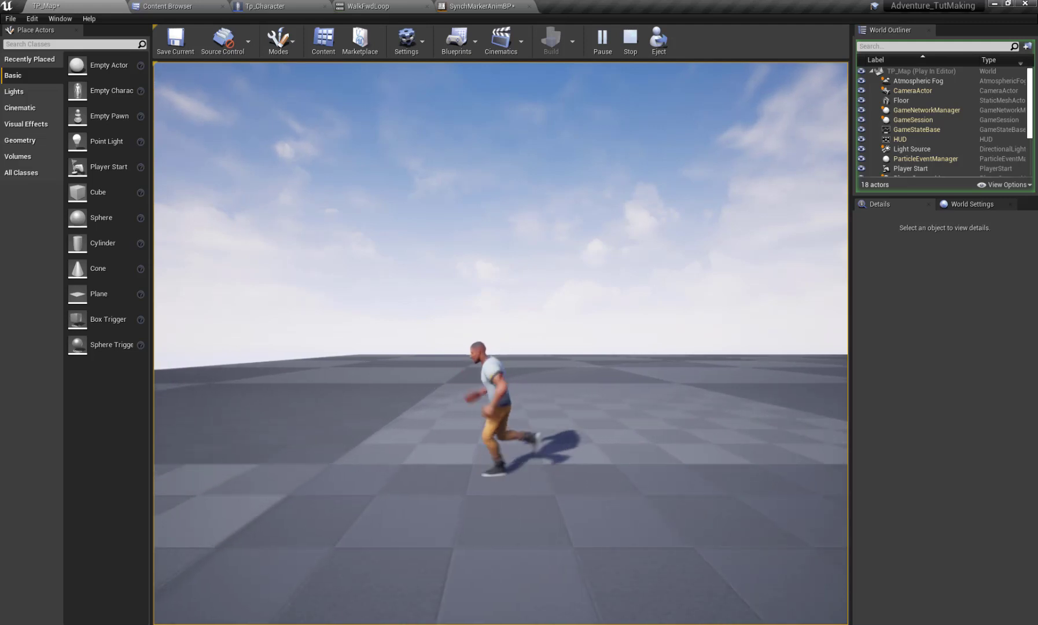
key("Escape")
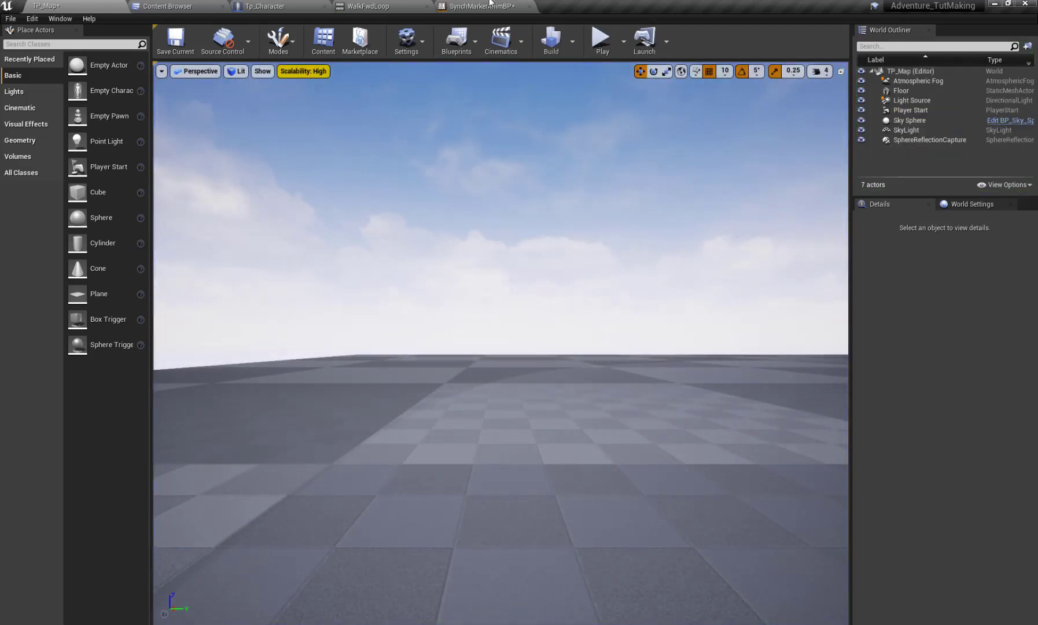
Step: Move the walkloop state under MovementStart in the SynchMarkerAnimBP state machine and save the blueprint
left_click(489, 3)
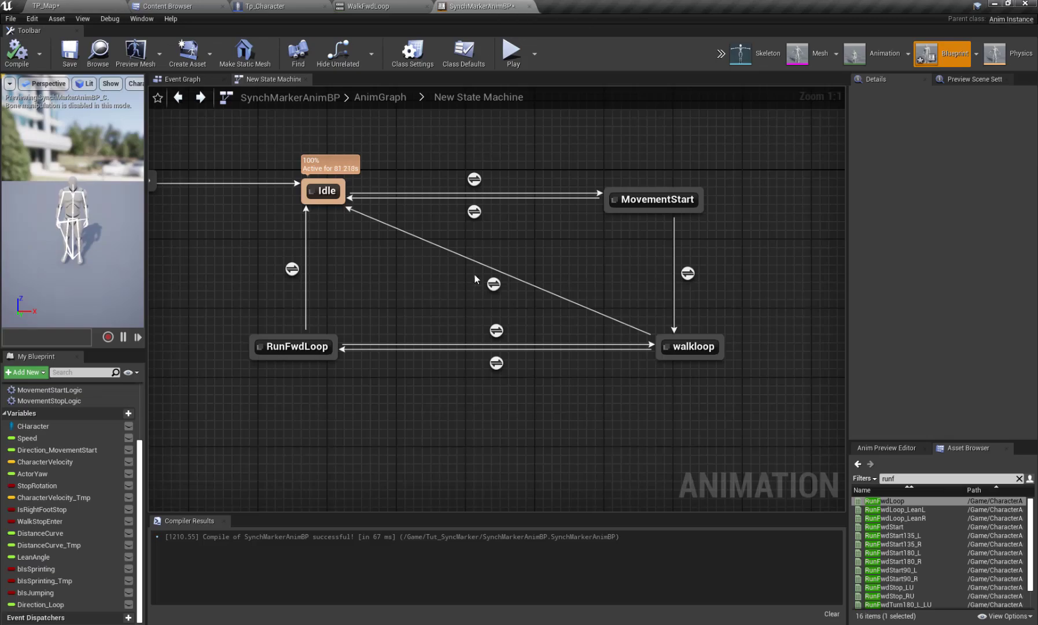
left_click_drag(685, 346, 642, 345)
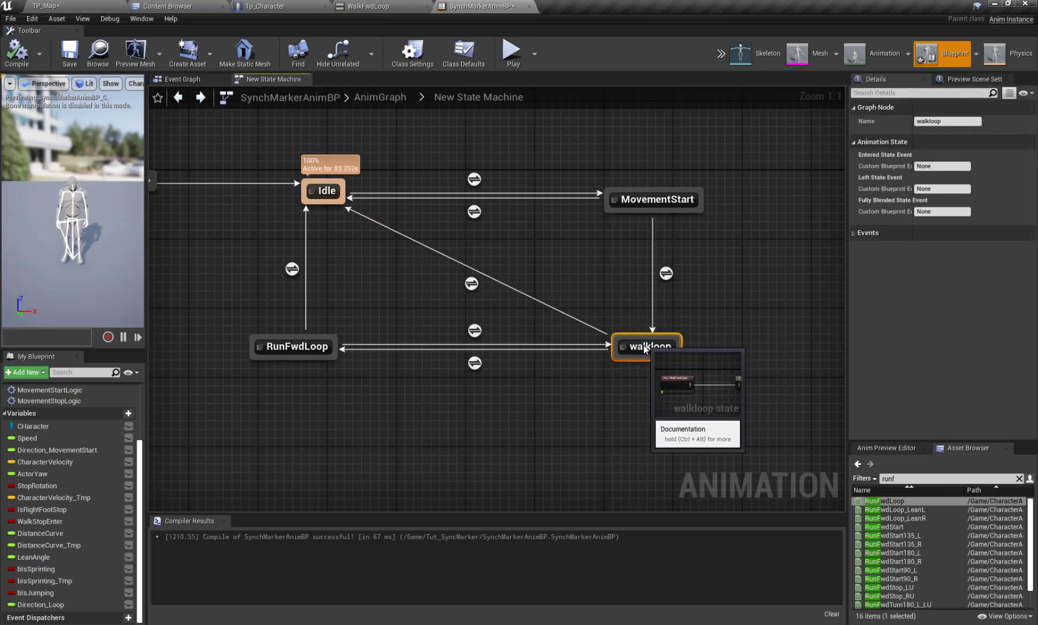
left_click(628, 292)
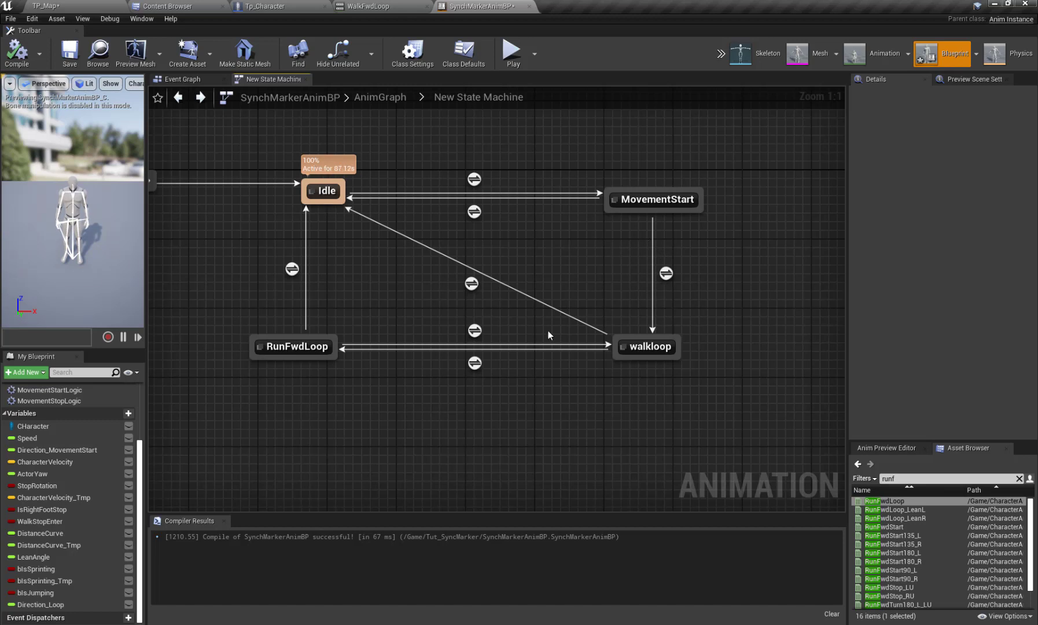
key("ctrl+s")
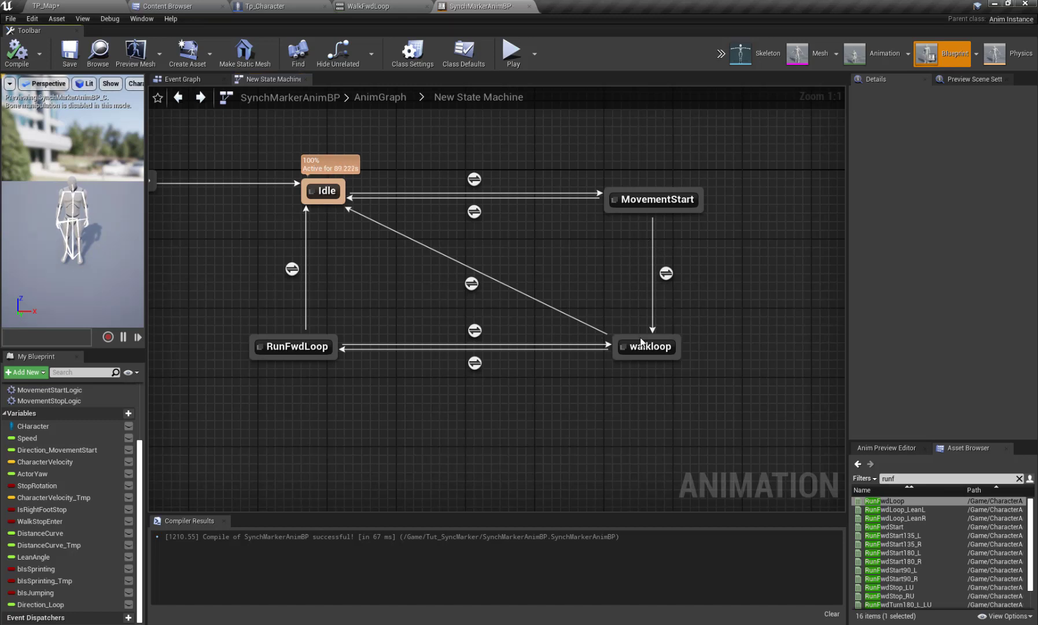
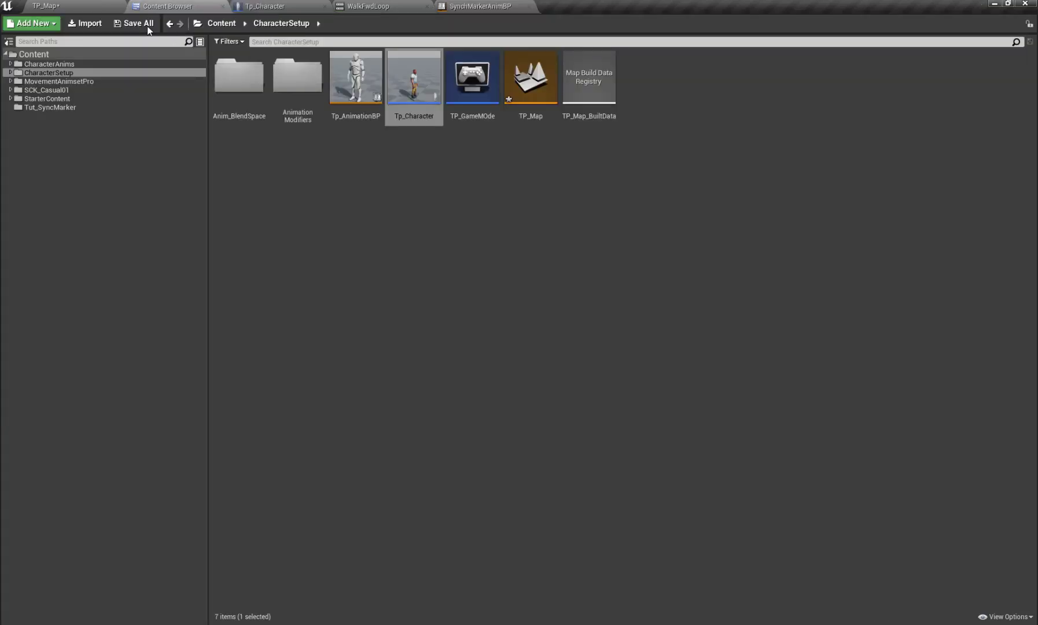
Step: Save all modified content and return to the TP_Map level, angling its view down toward the floor
left_click(611, 421)
left_click(44, 6)
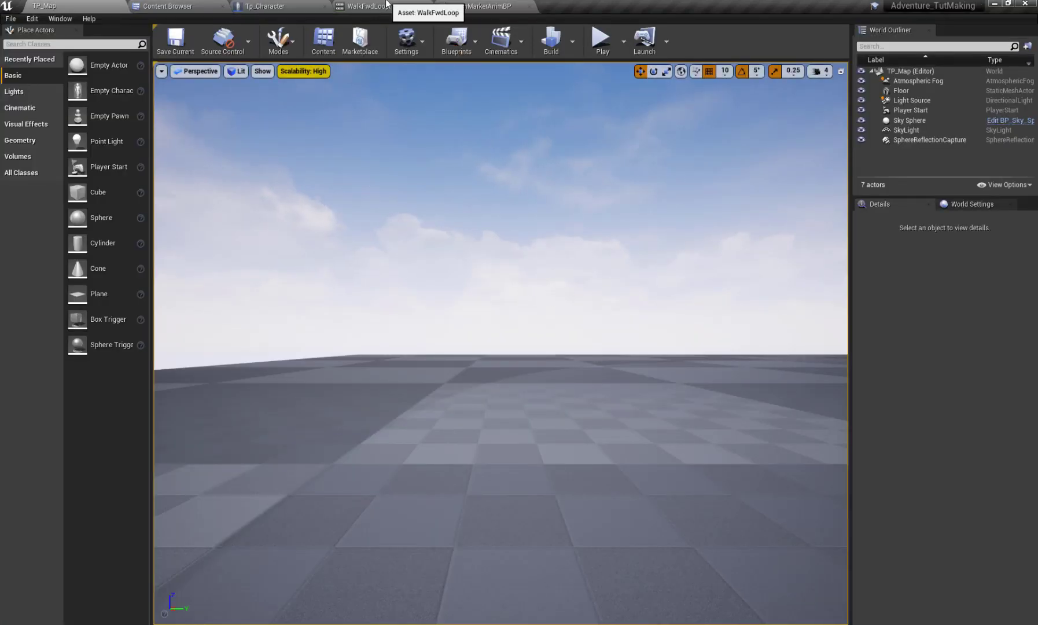
right_click_drag(543, 249, 545, 280)
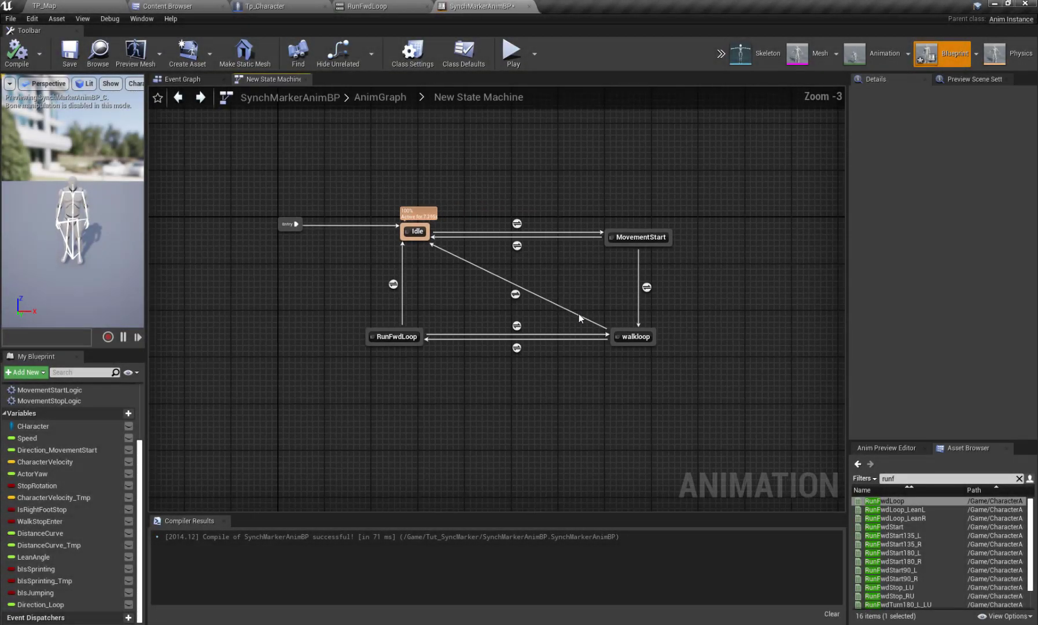
Step: Open the walkloop state in SynchMarkerAnimBP and open its WalkFwdLoop animation for editing
scroll(578, 313, "up", 2)
double_click(641, 347)
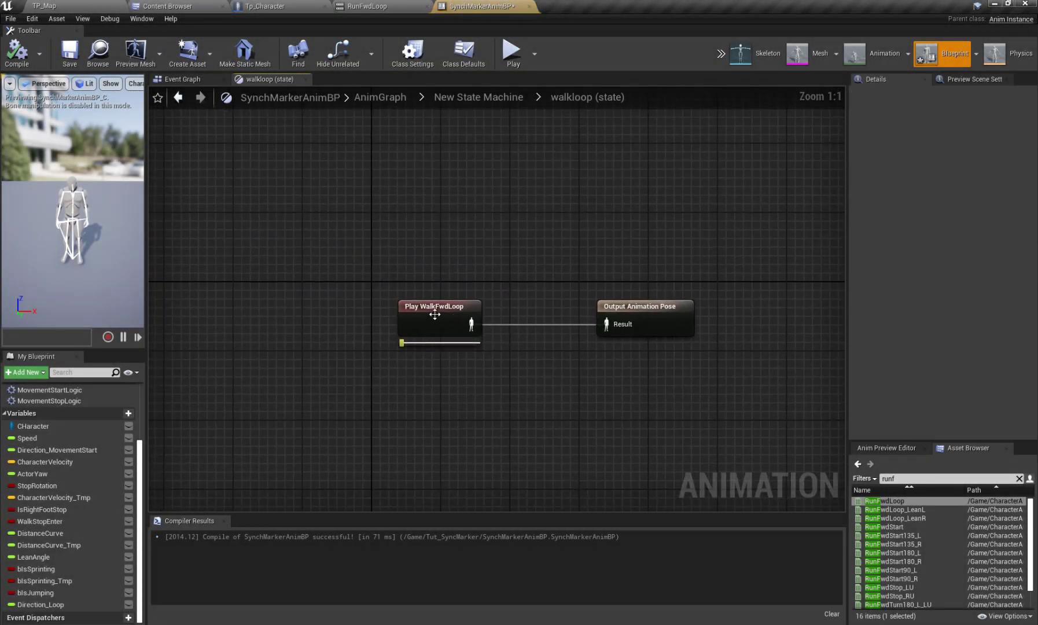
double_click(435, 316)
right_click_drag(539, 336, 414, 306)
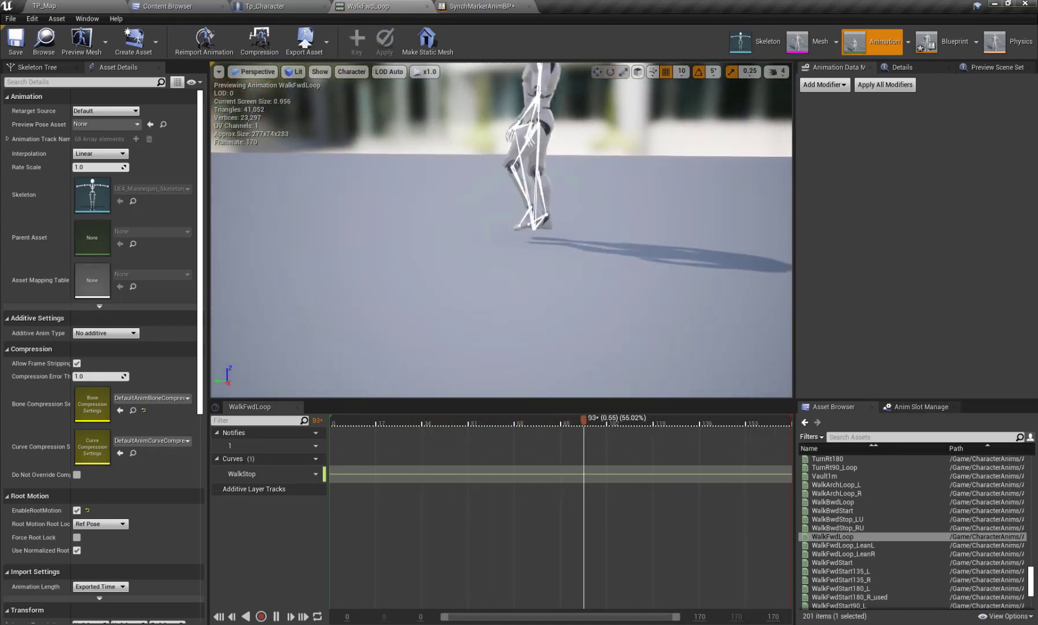
Step: Add the existing RightLand sync marker to WalkFwdLoop's notify track where the right foot lands, at about frame 81
left_click_drag(541, 422, 363, 438)
left_click_drag(551, 250, 593, 230)
left_click_drag(376, 433, 391, 453)
right_click_drag(521, 260, 497, 275)
left_click_drag(391, 426, 550, 442)
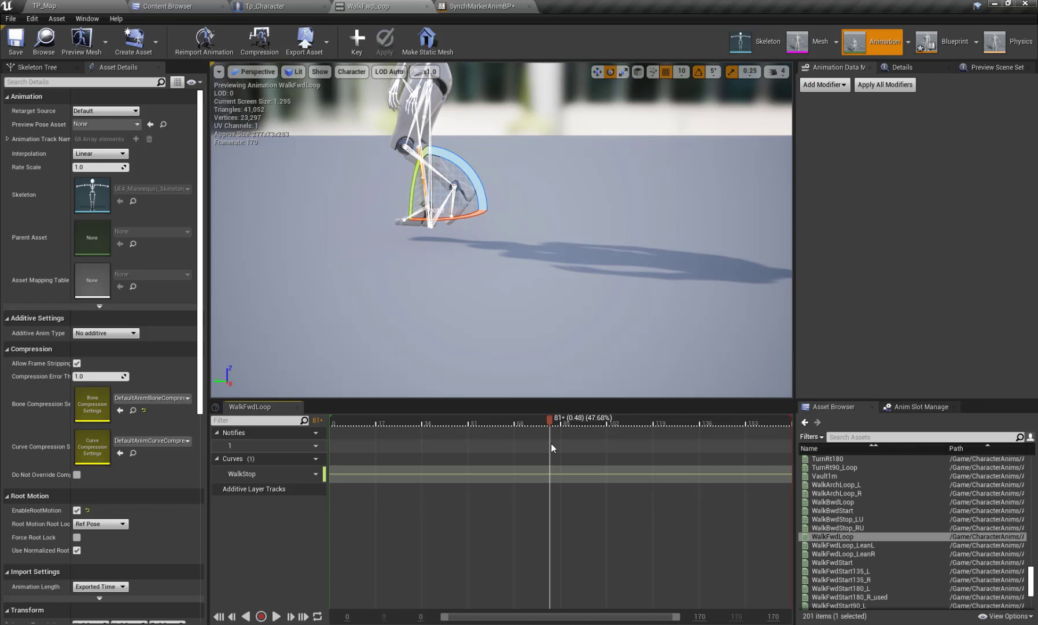
right_click(549, 443)
mouse_move(594, 480)
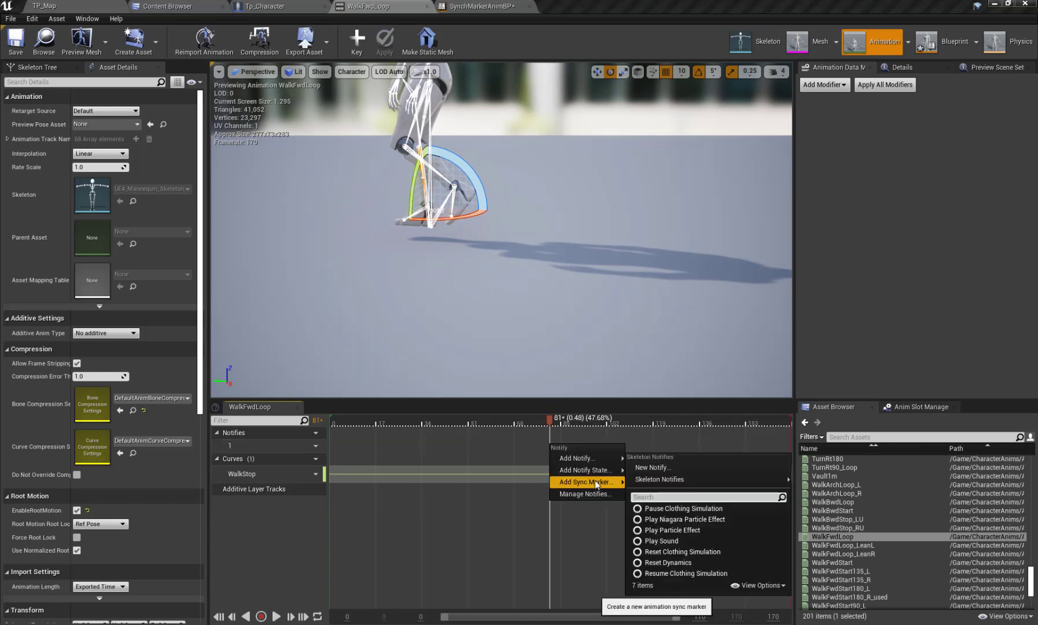
mouse_move(671, 502)
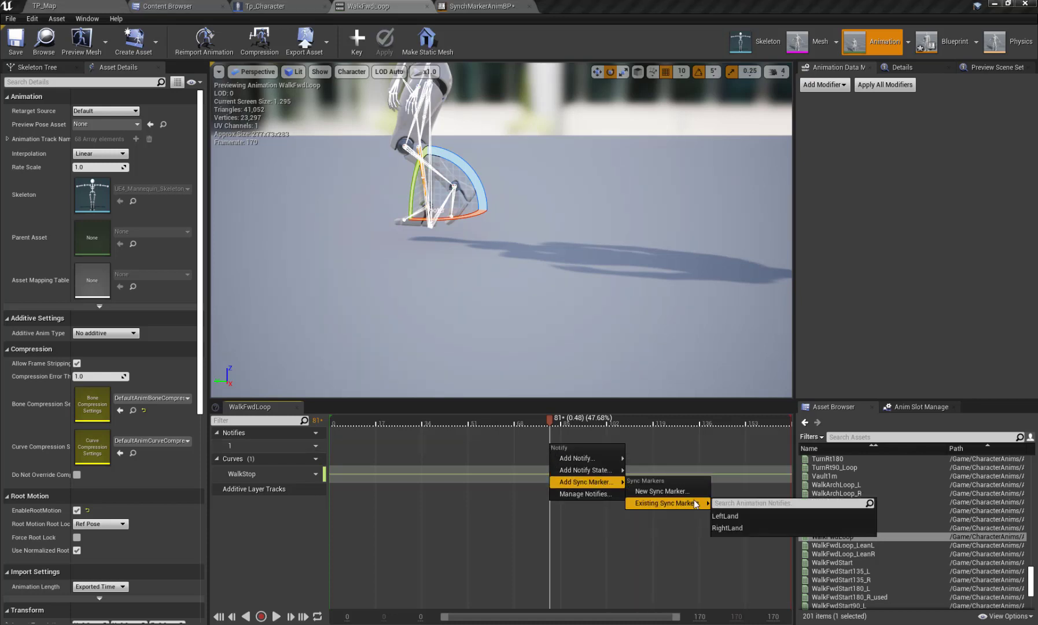
left_click(730, 528)
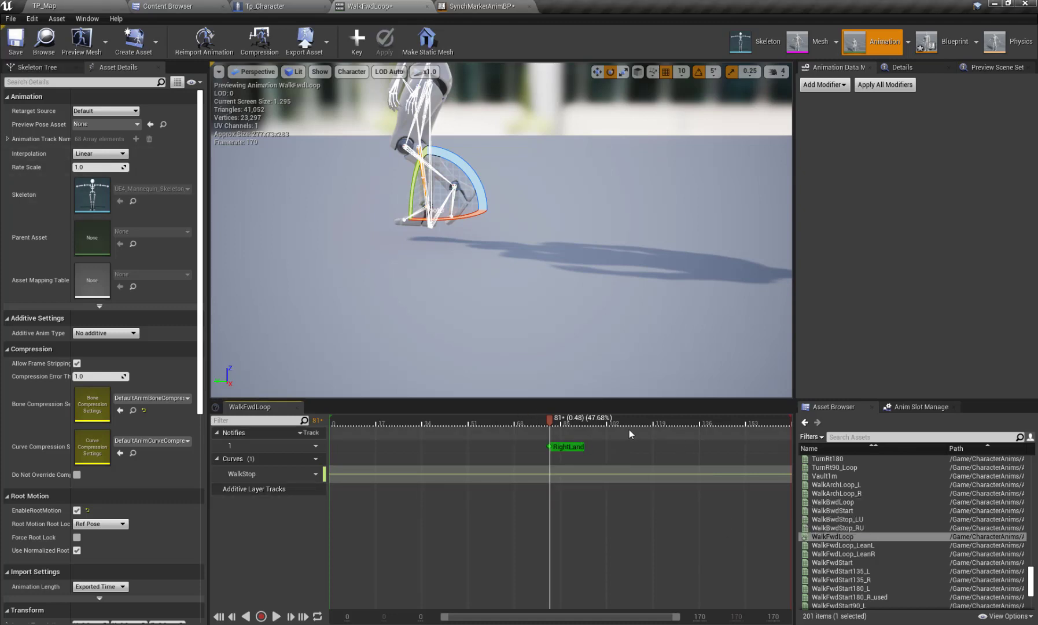
Step: Add the existing LeftLand sync marker to WalkFwdLoop's notify track where the left foot lands, at about frame 164
left_click_drag(556, 419, 776, 474)
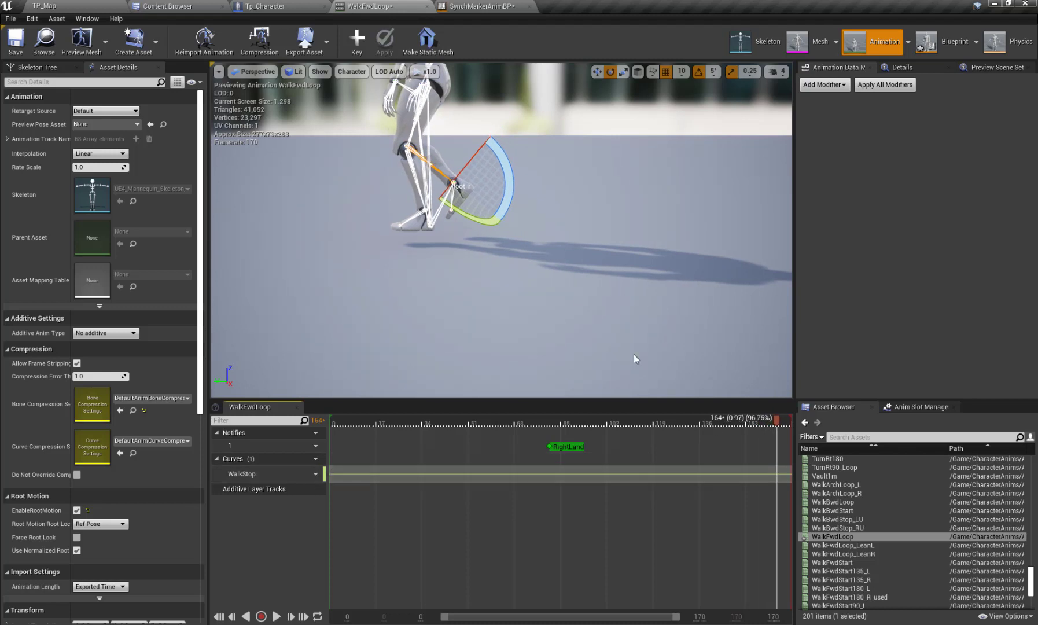
left_click_drag(538, 246, 514, 233, "alt")
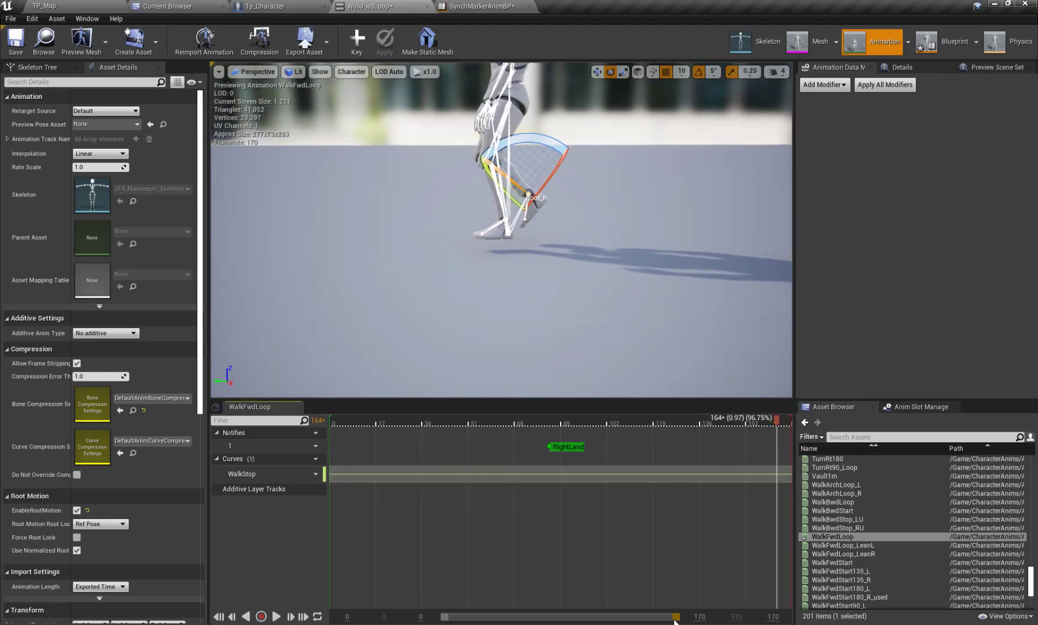
mouse_move(776, 422)
left_mouse_down()
mouse_move(762, 425)
mouse_move(777, 428)
left_mouse_up()
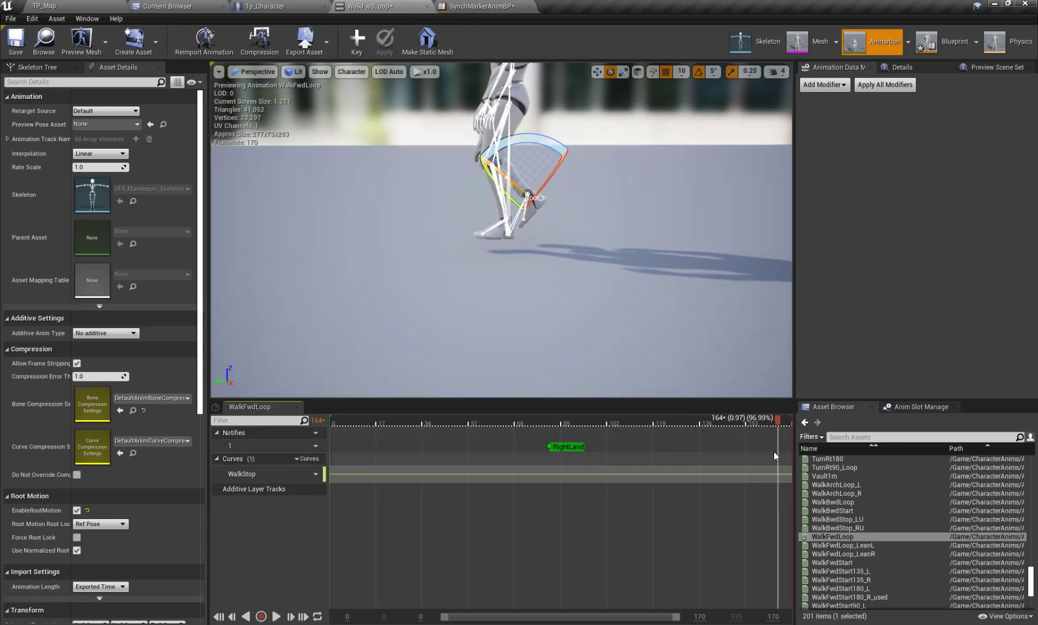
right_click(778, 446)
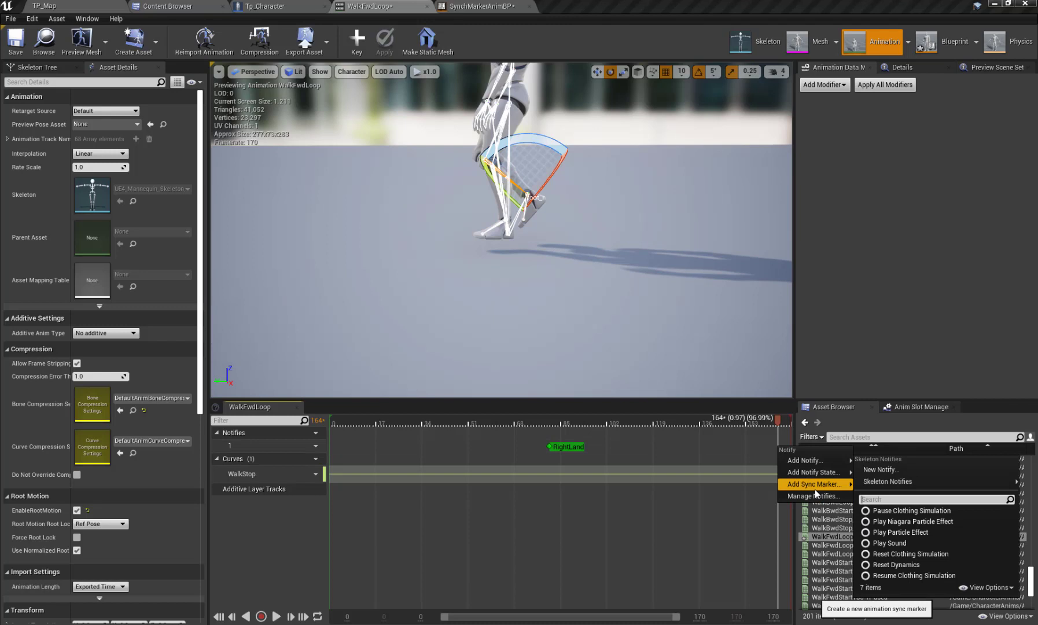
mouse_move(815, 489)
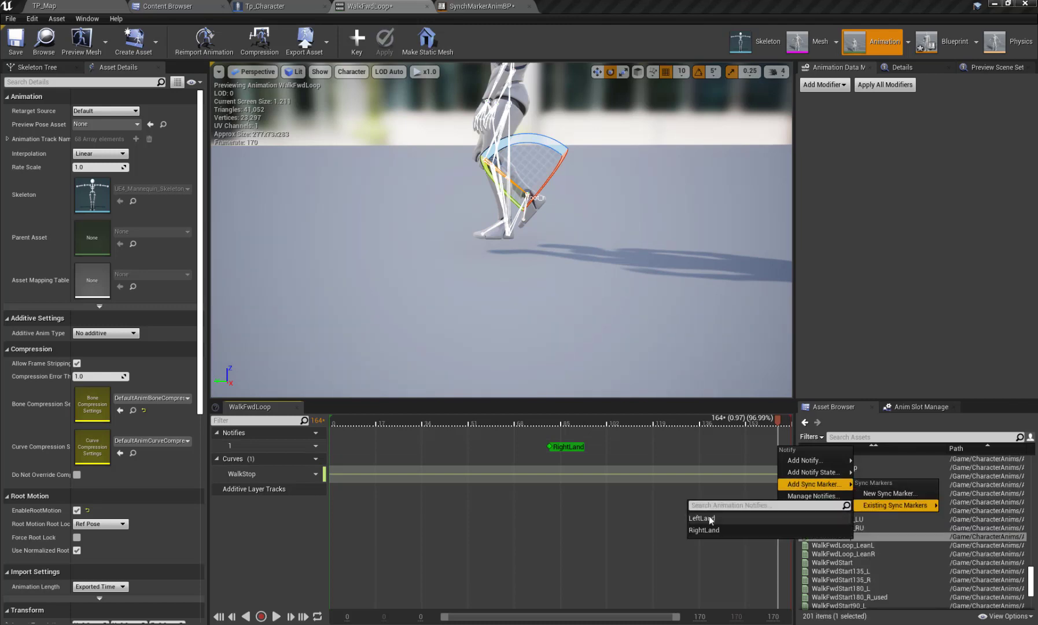
key("Return")
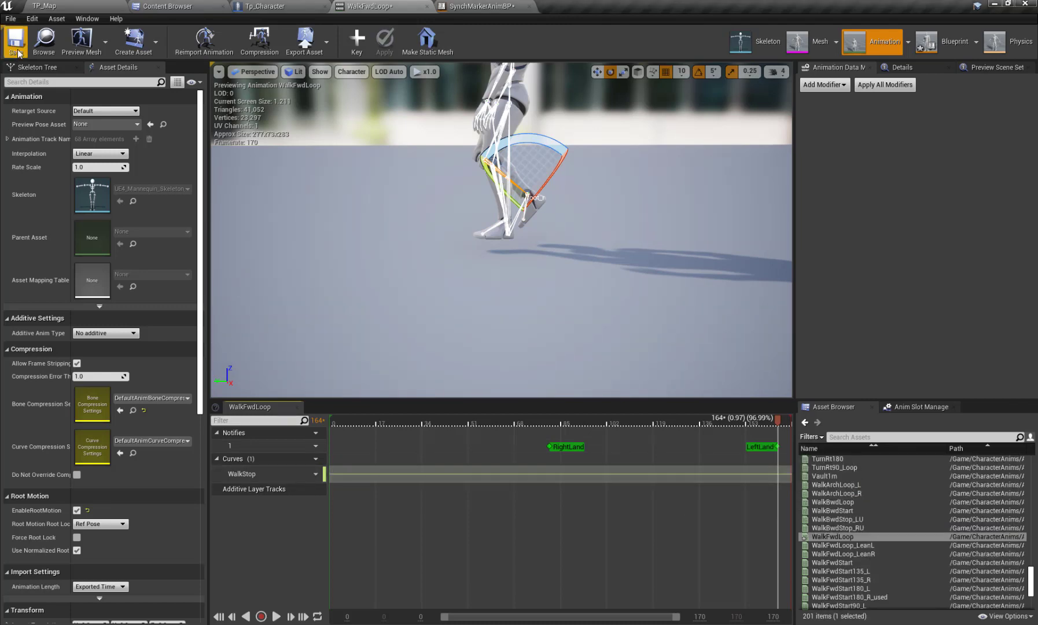
Step: Check the foot poses at the RightLand and LeftLand markers and save the WalkFwdLoop animation
left_click_drag(550, 422, 551, 463)
left_click(431, 278)
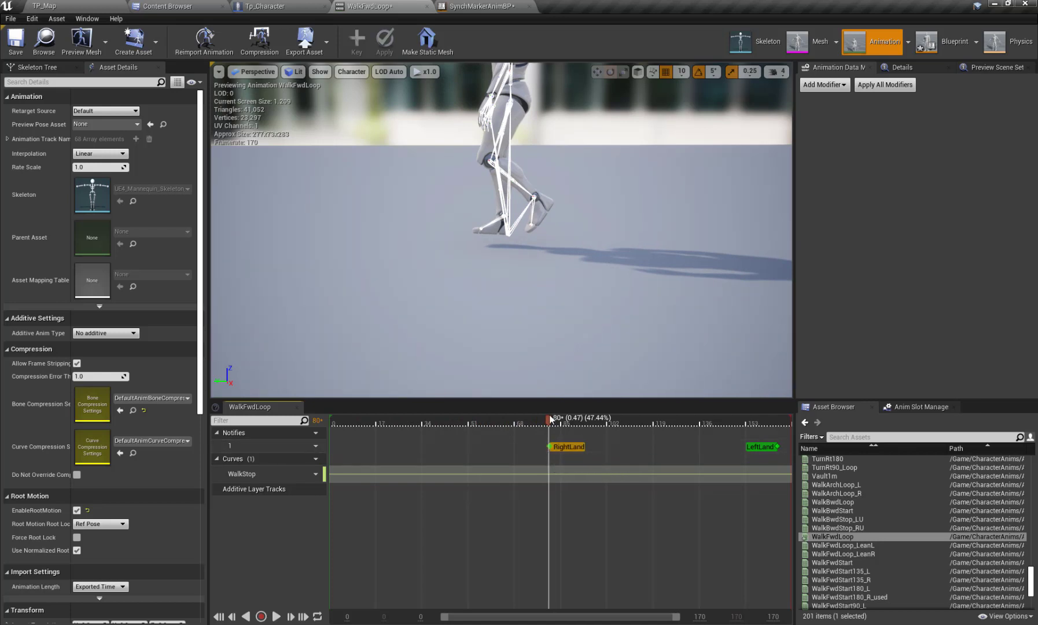
left_click_drag(566, 423, 777, 470)
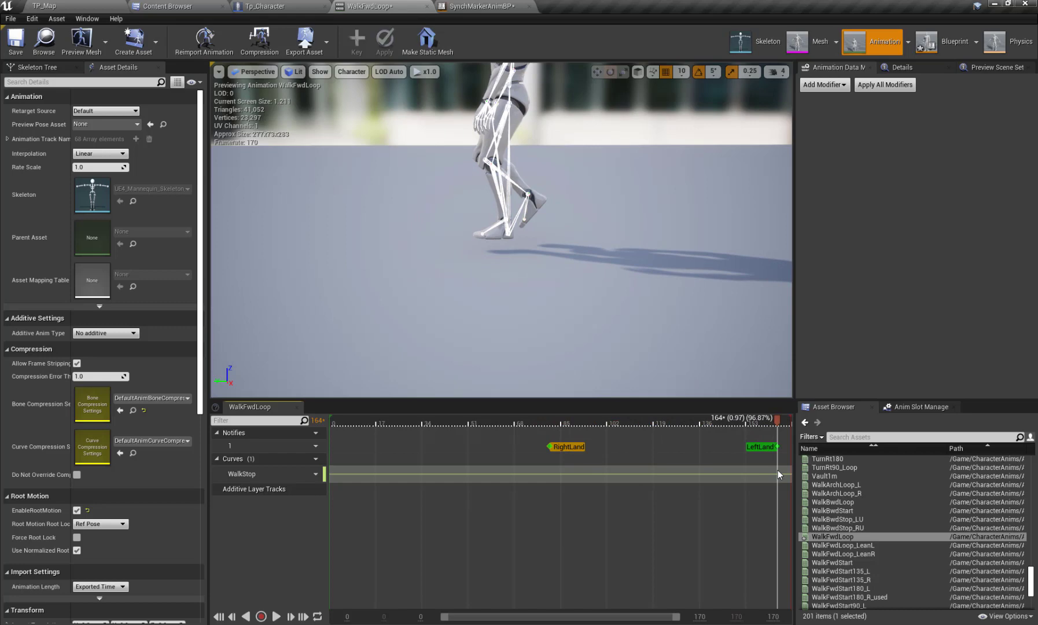
left_click(22, 46)
Step: Return to SynchMarkerAnimBP and open the MovementStart state inside its New State Machine
left_click(505, 11)
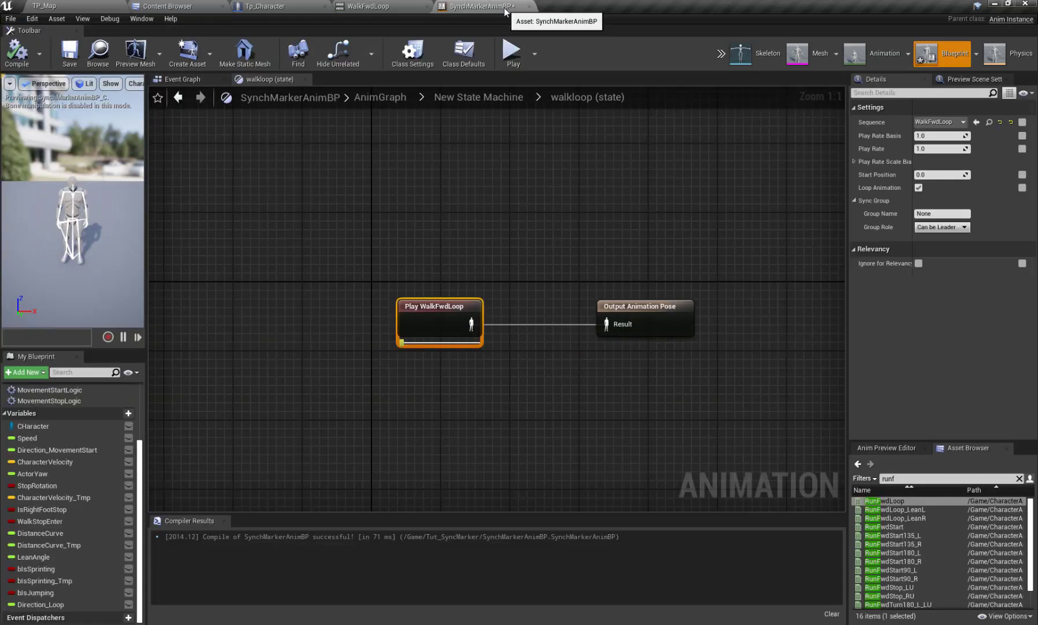
left_click(386, 102)
double_click(392, 334)
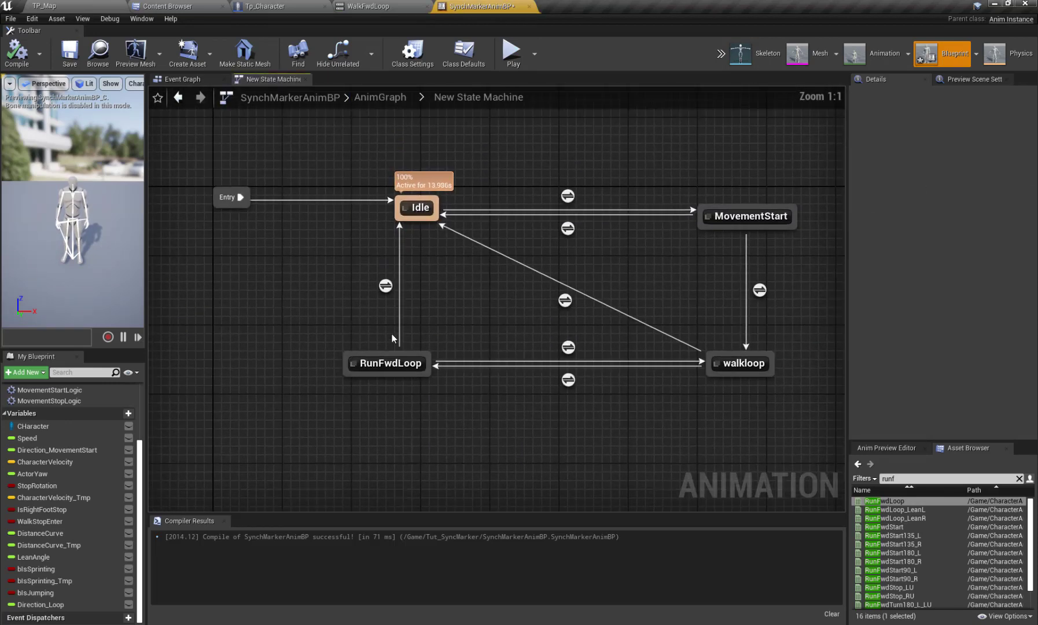
left_click(602, 287)
left_click_drag(602, 289, 557, 245)
double_click(557, 244)
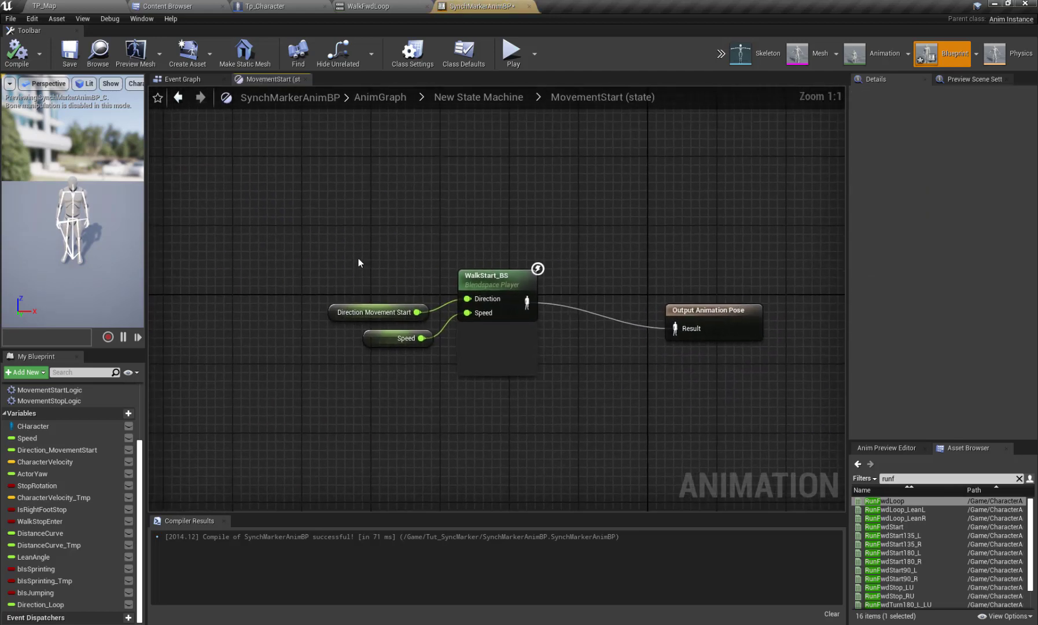
Step: Move the Direction Movement Start and Speed nodes farther from WalkStart_BS and take a look at the WalkStart_BS blend space
left_click_drag(375, 333, 341, 325)
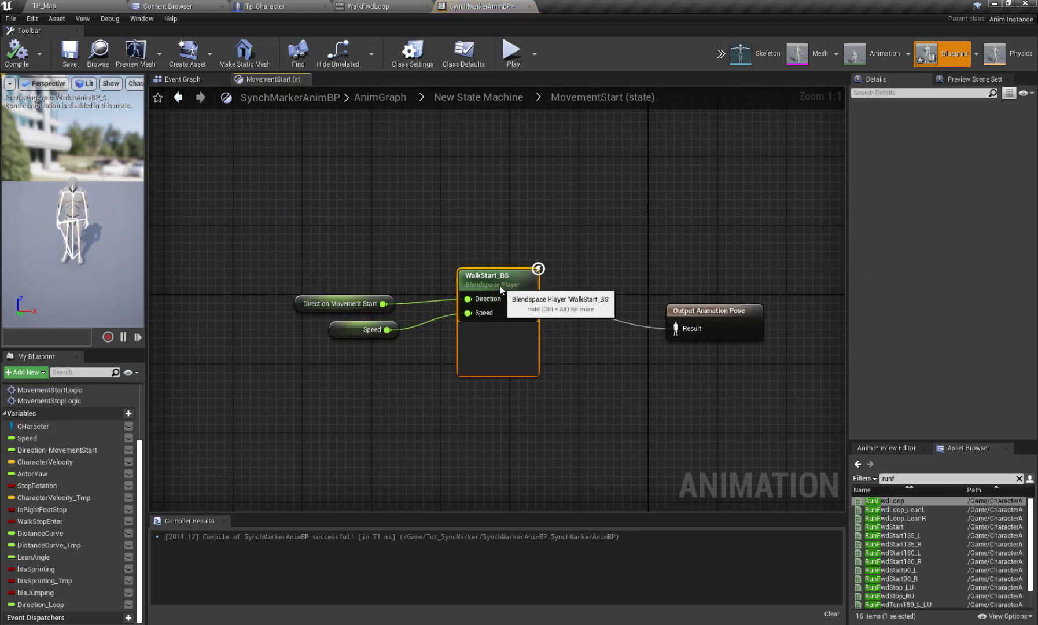
double_click(499, 285)
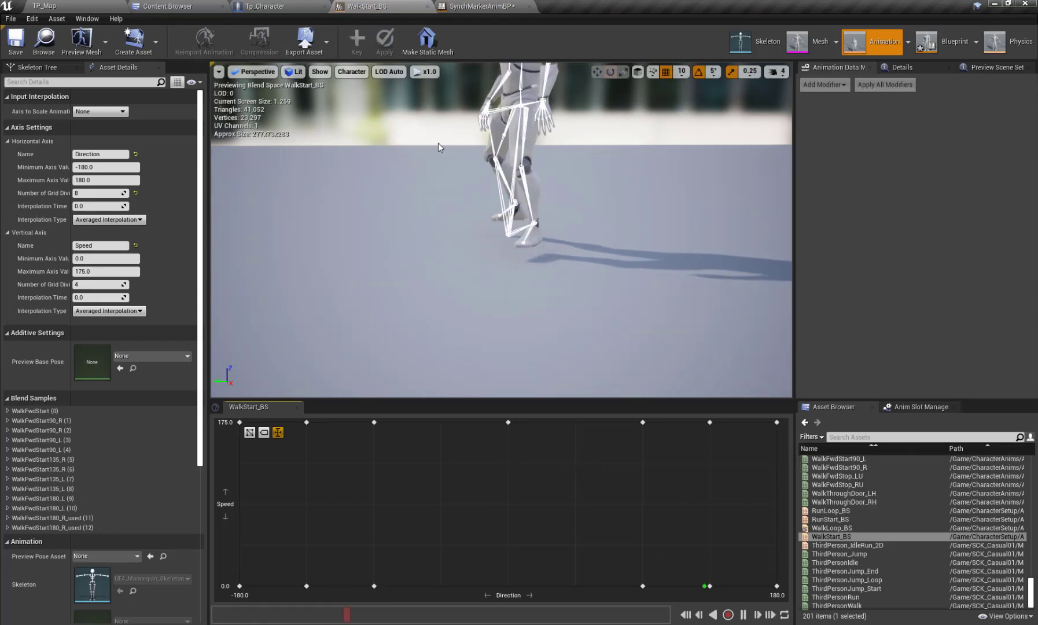
left_click(481, 6)
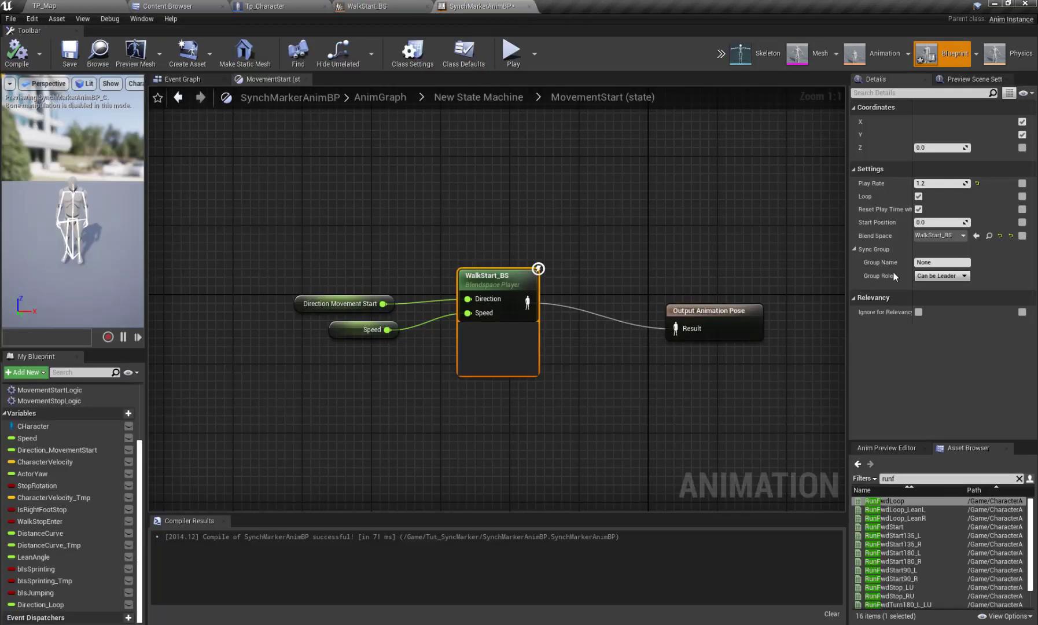
Step: Set the WalkStart_BS blend space player's sync group name to Movement and compile the blueprint
left_click_drag(838, 267, 816, 265)
left_click(471, 277)
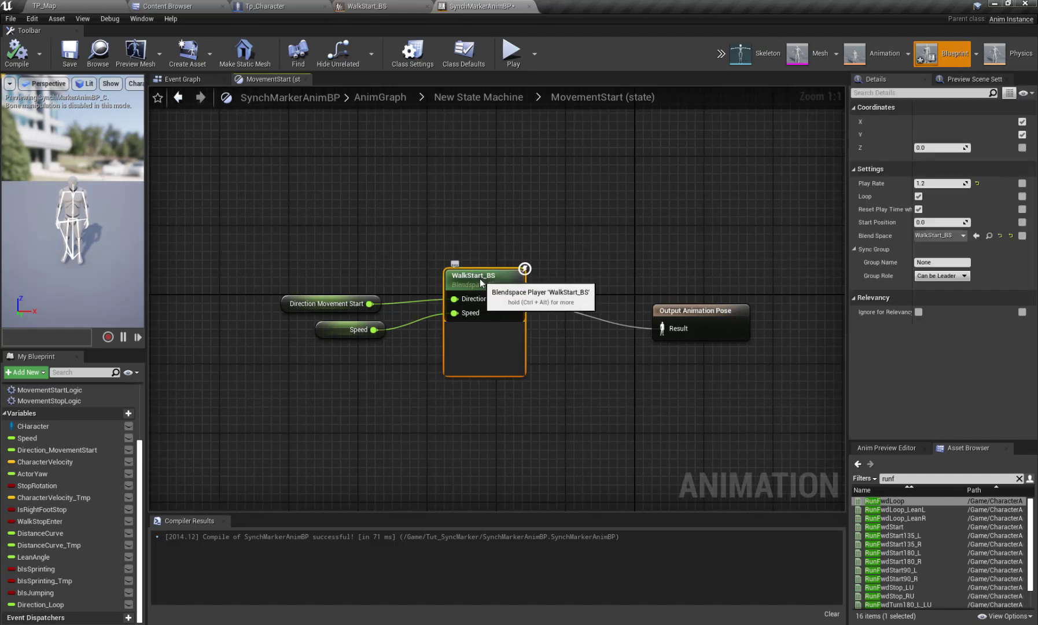
right_click_drag(673, 271, 661, 280)
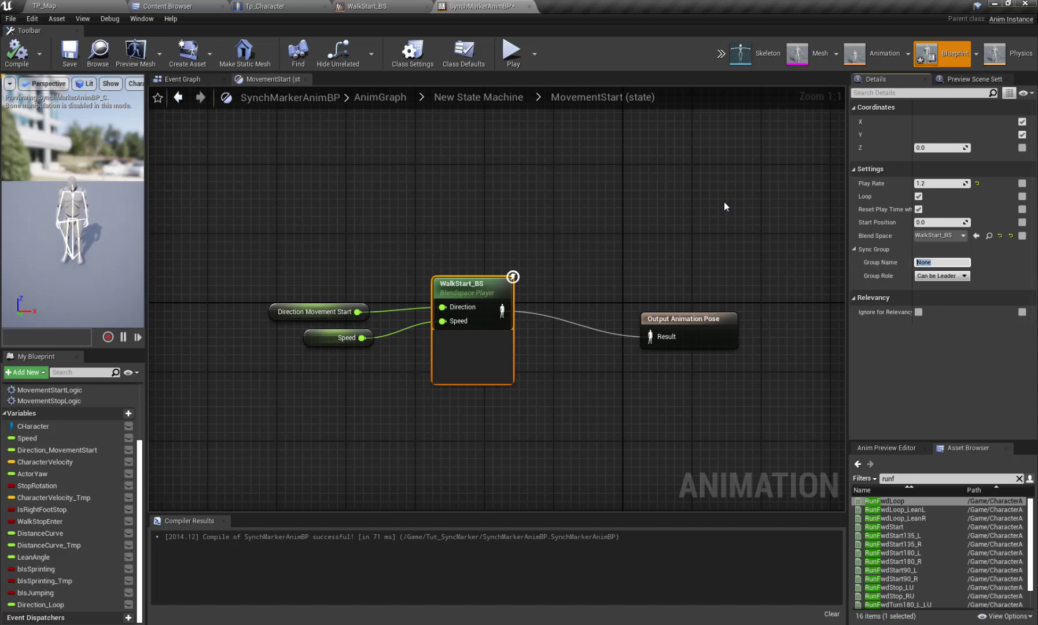
type("nt")
key("Return")
left_click(17, 49)
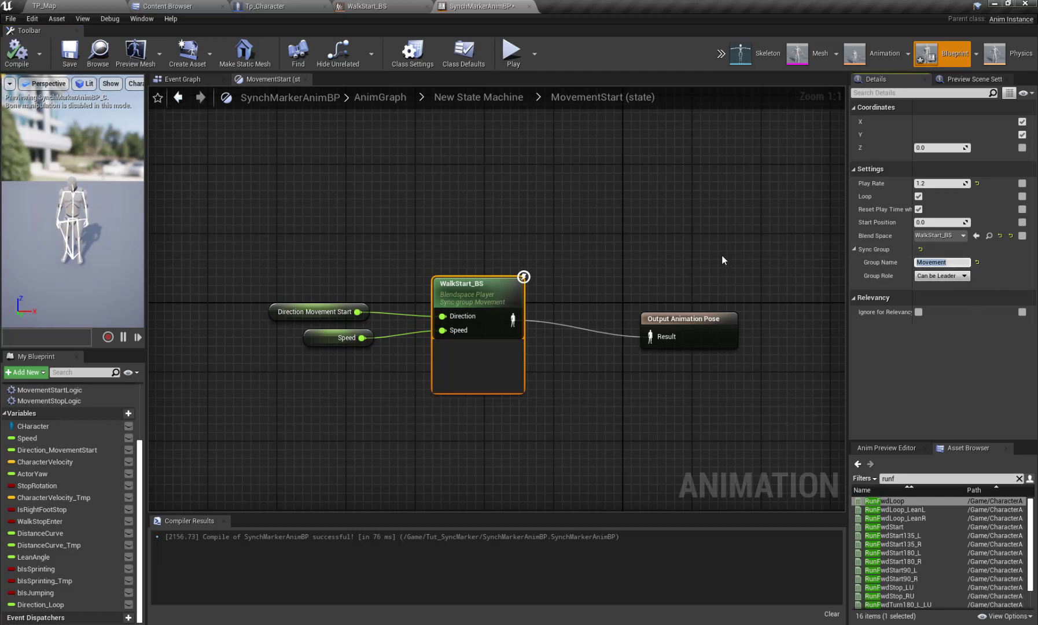
Step: Review the available sync group roles of the WalkStart_BS node without changing the selection
left_click(712, 235)
left_click(498, 295)
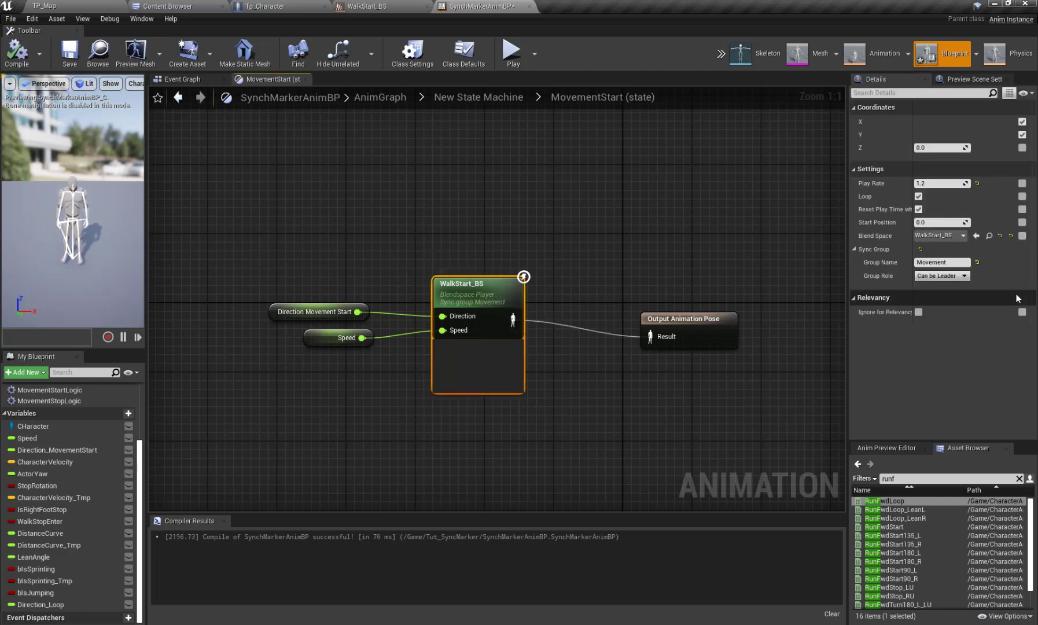
left_click(946, 276)
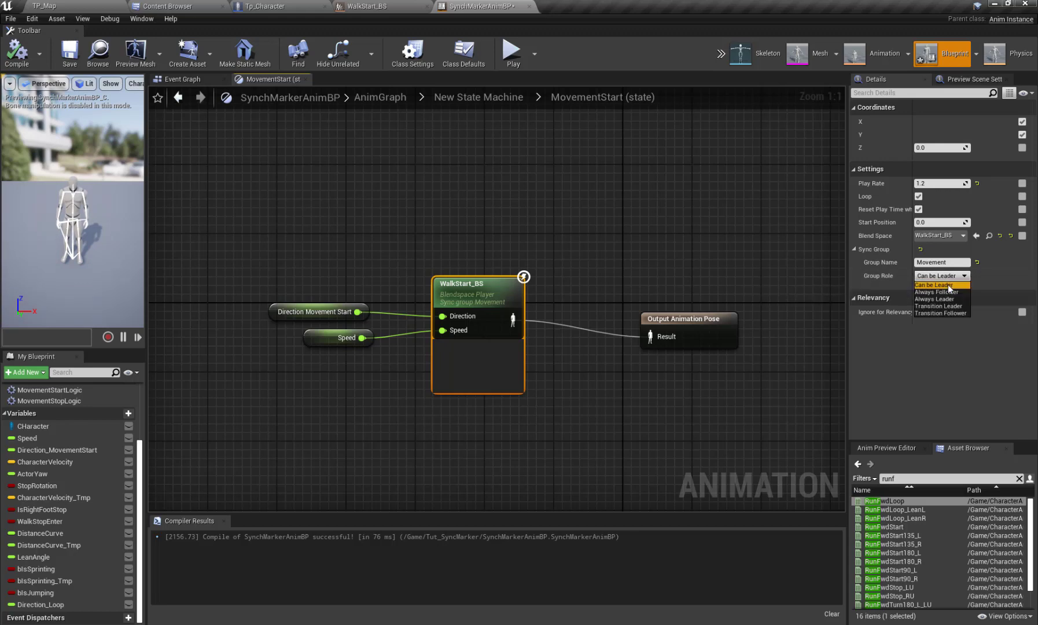
left_click(682, 257)
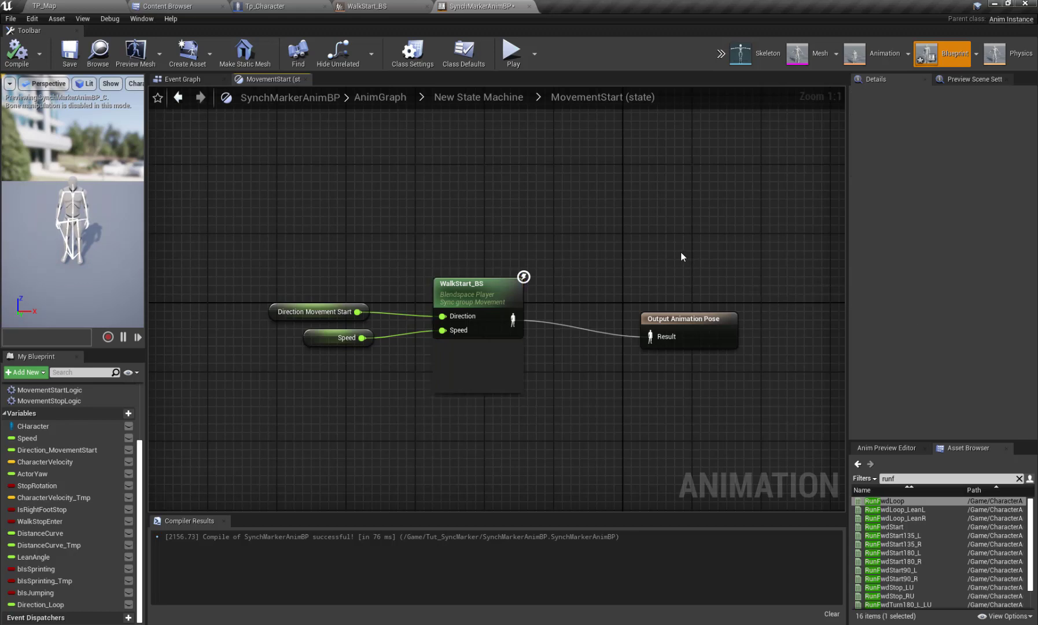
Step: In the walkloop state, set the Play WalkFwdLoop node's sync group name to Movement, compiling and saving the blueprint
left_click(487, 105)
left_click(555, 368)
double_click(555, 367)
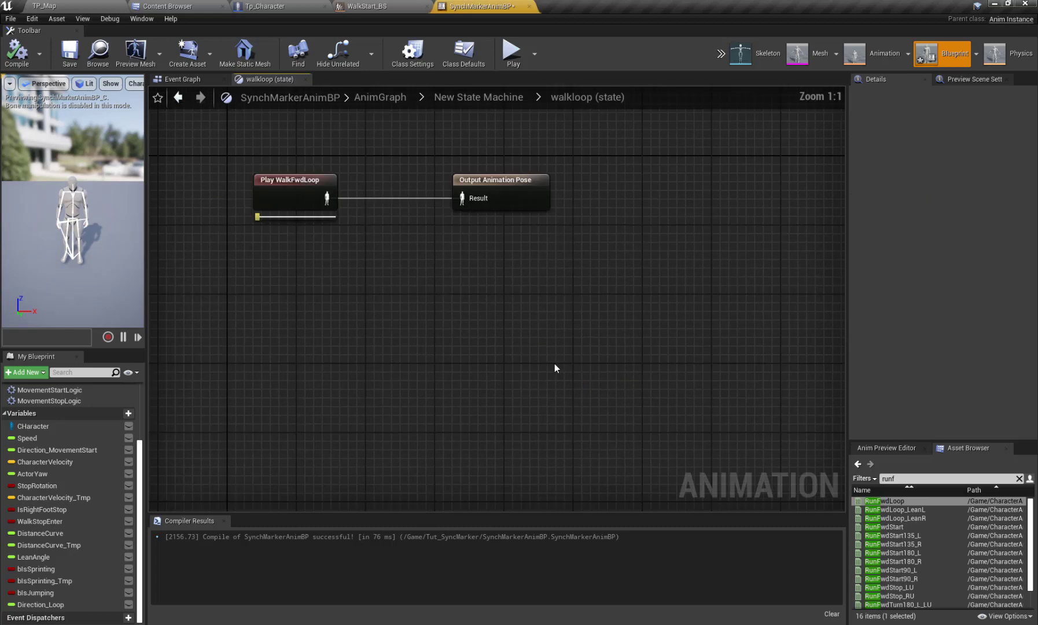
left_click(428, 324)
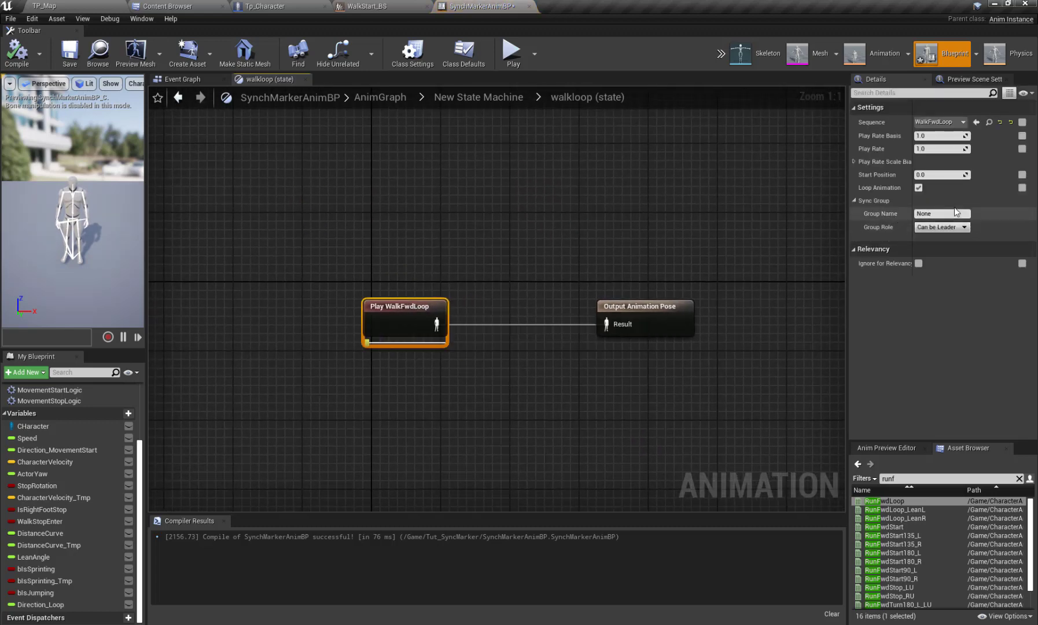
type("Movement")
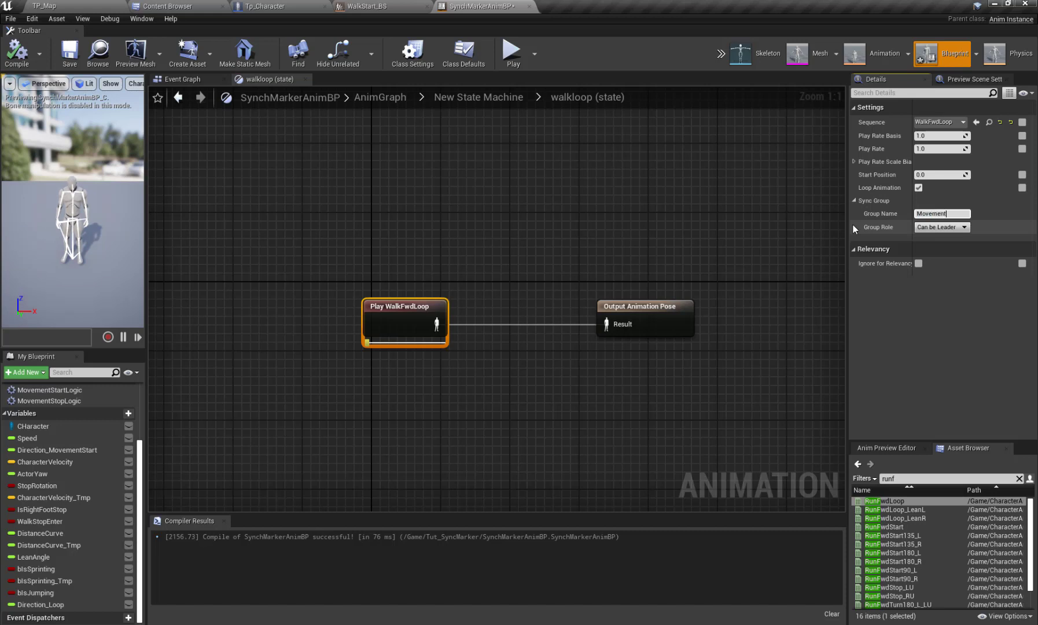
key("Return")
left_click(18, 68)
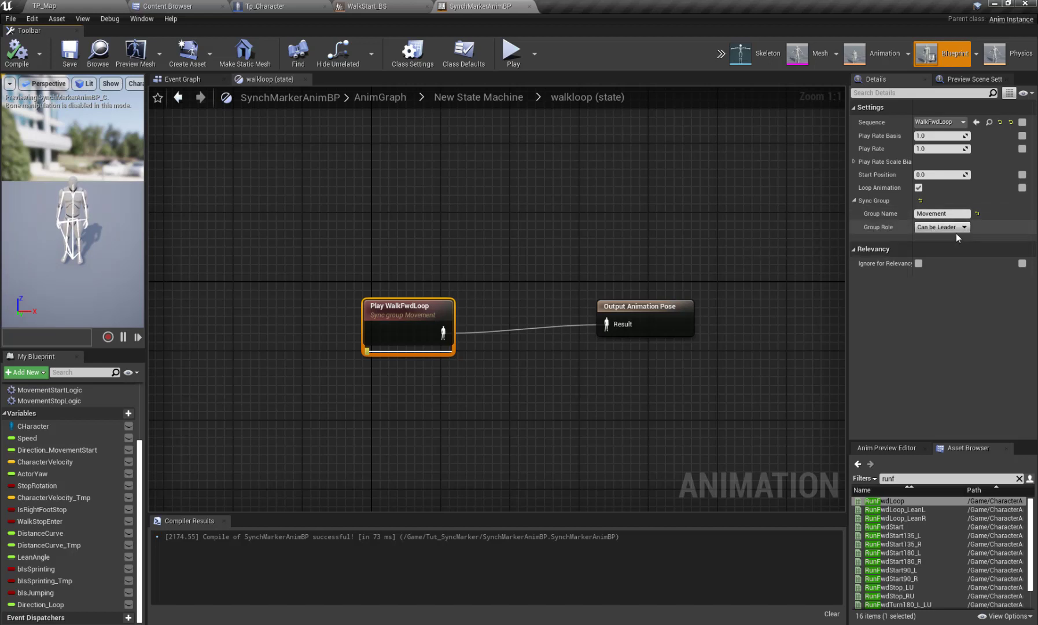
Step: Play-test TP_Map, walking the character back and forth with several stops and starts to check the walk start-to-loop blending, and end the session
left_click(178, 97)
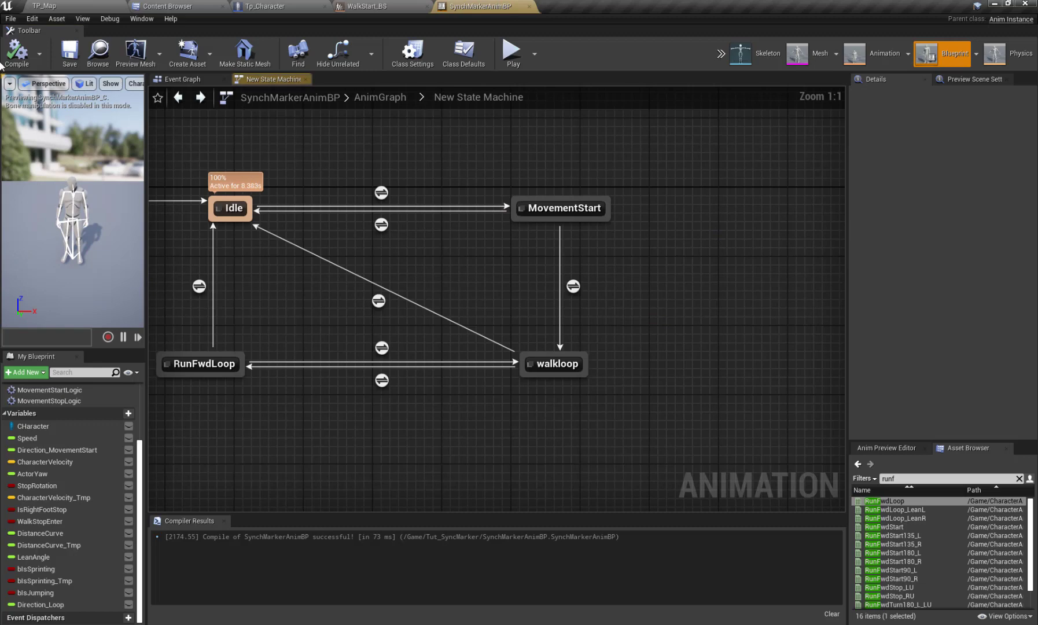
left_click(114, 5)
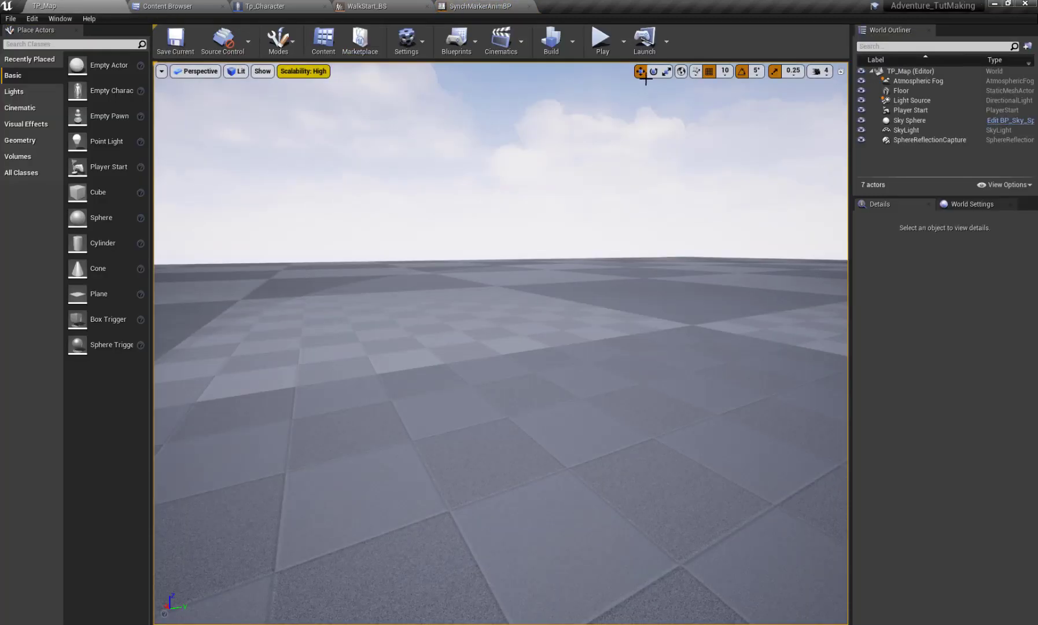
left_click(601, 41)
key("a")
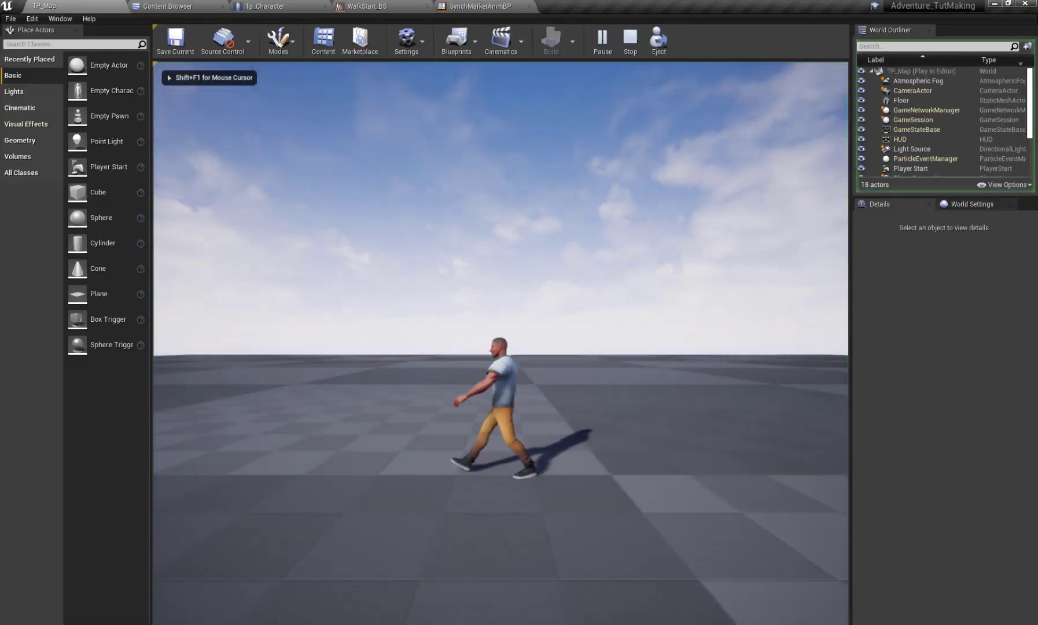
key("a")
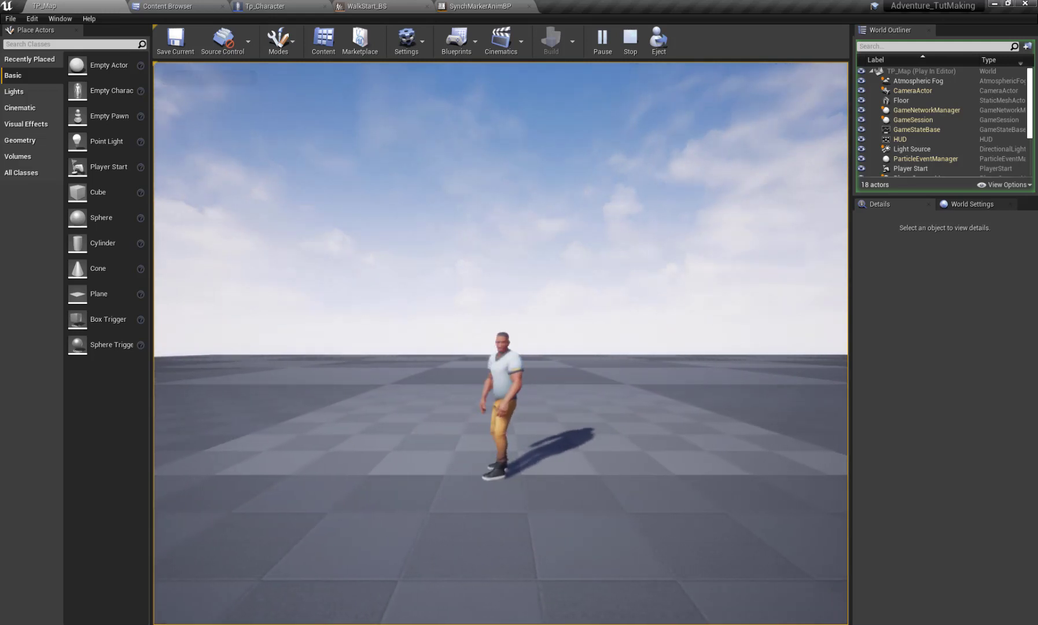
key("a")
key("a")
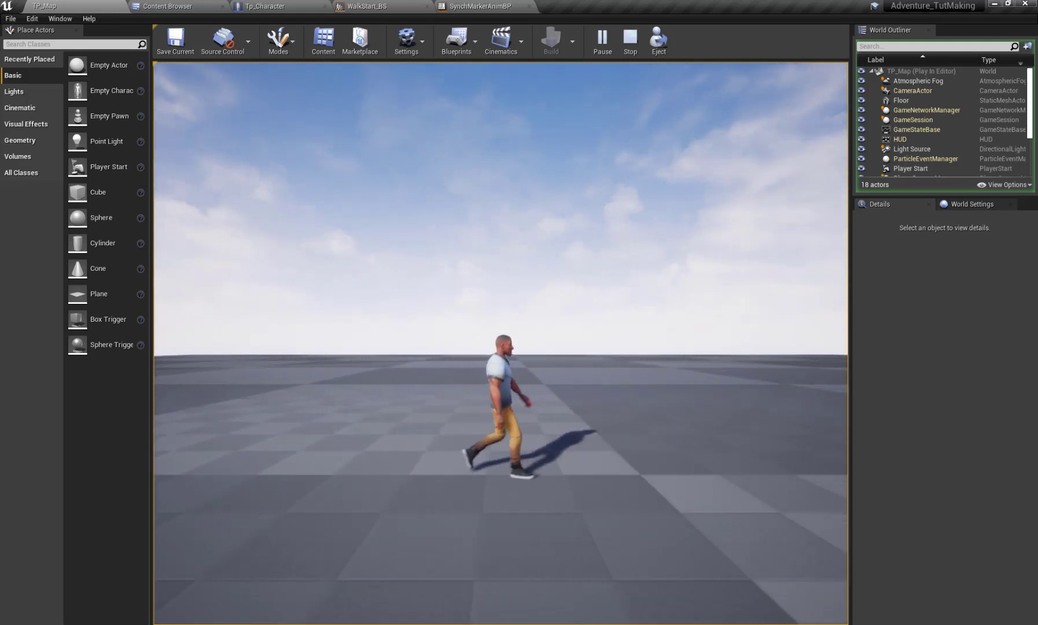
key("d")
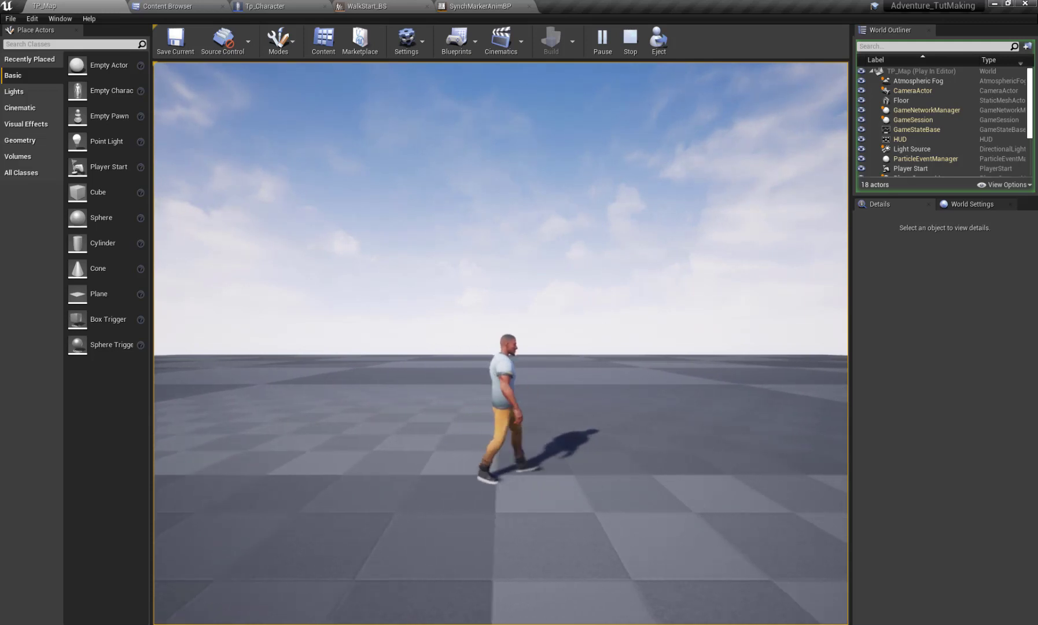
key("d")
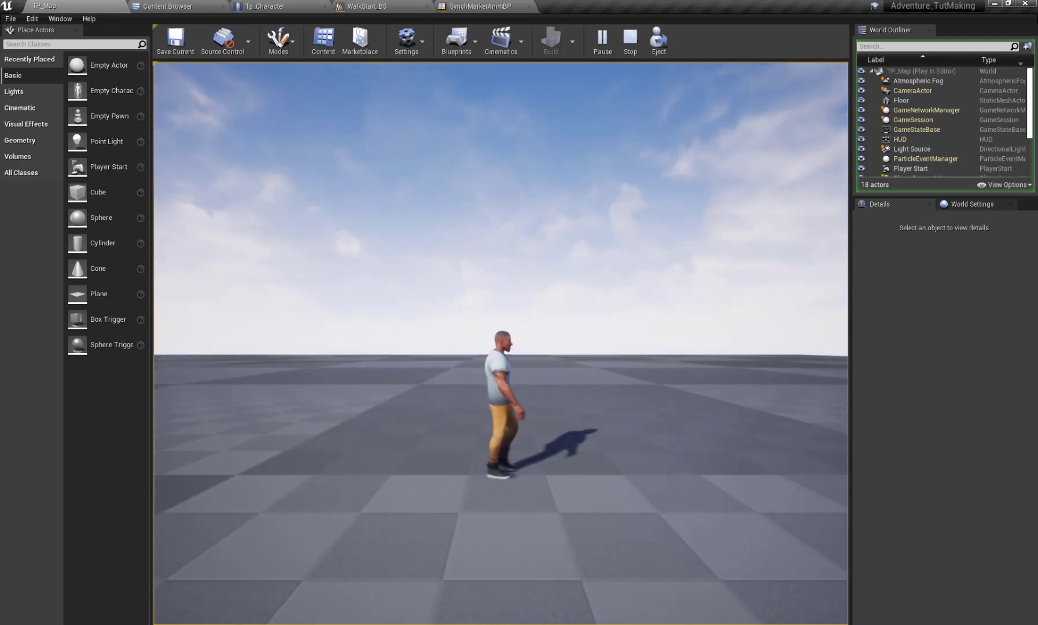
key("a")
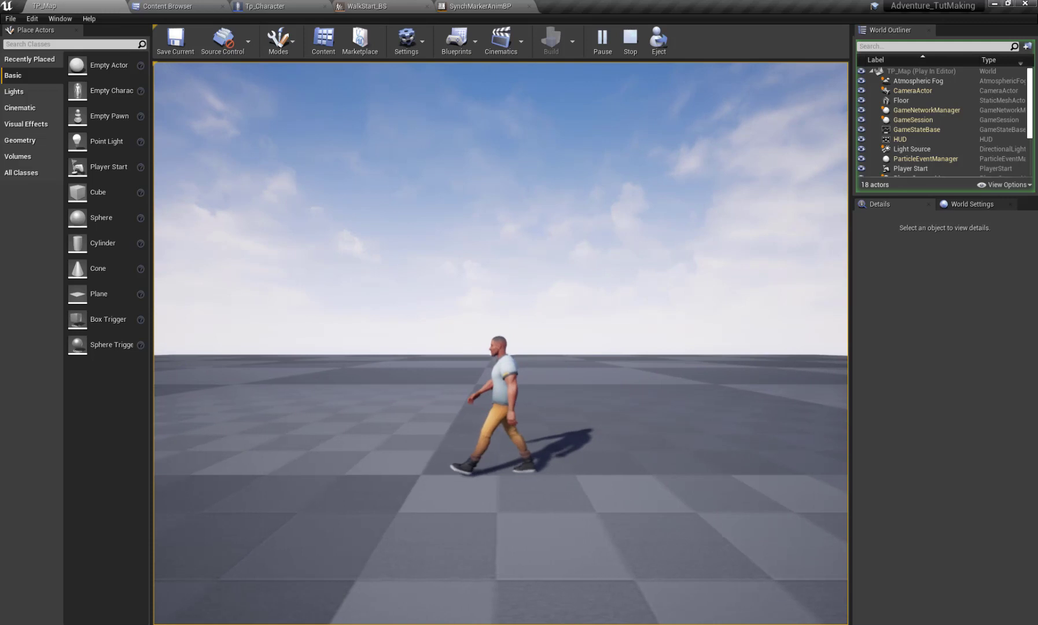
key("a")
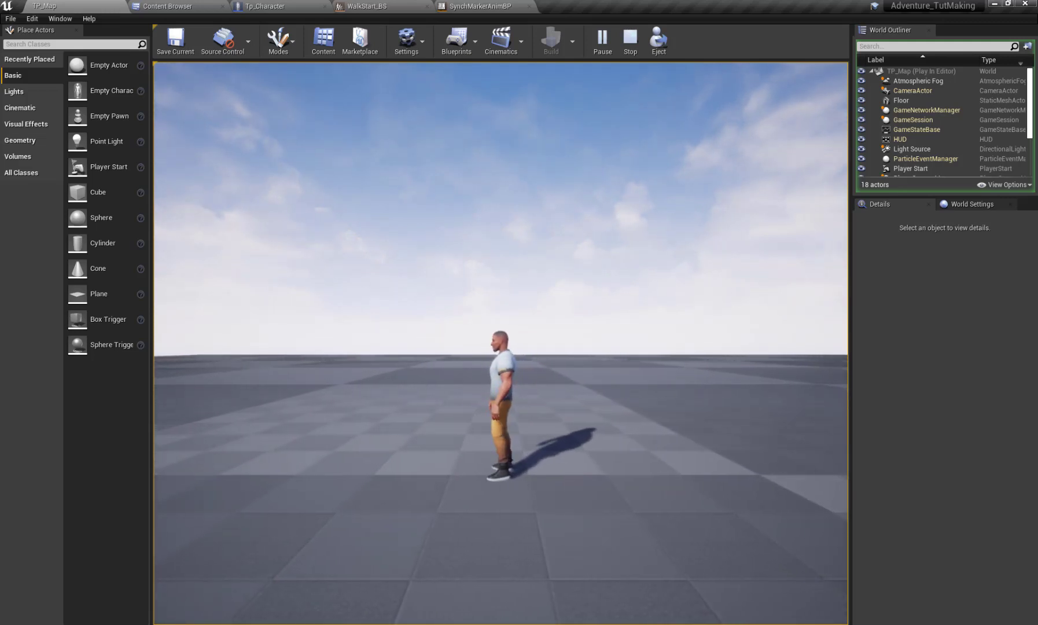
key("a")
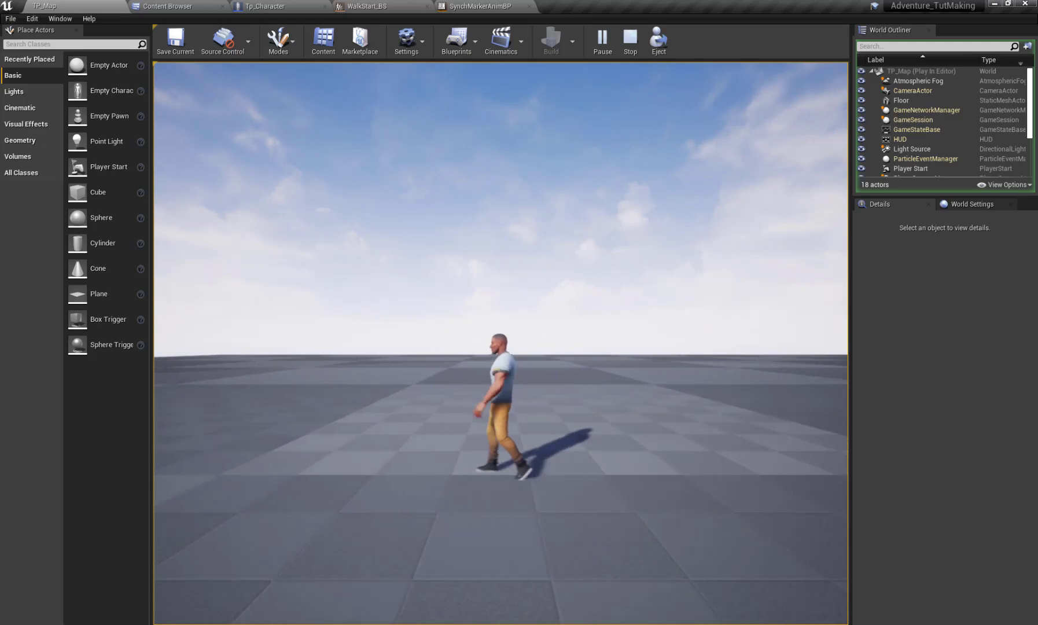
key("a")
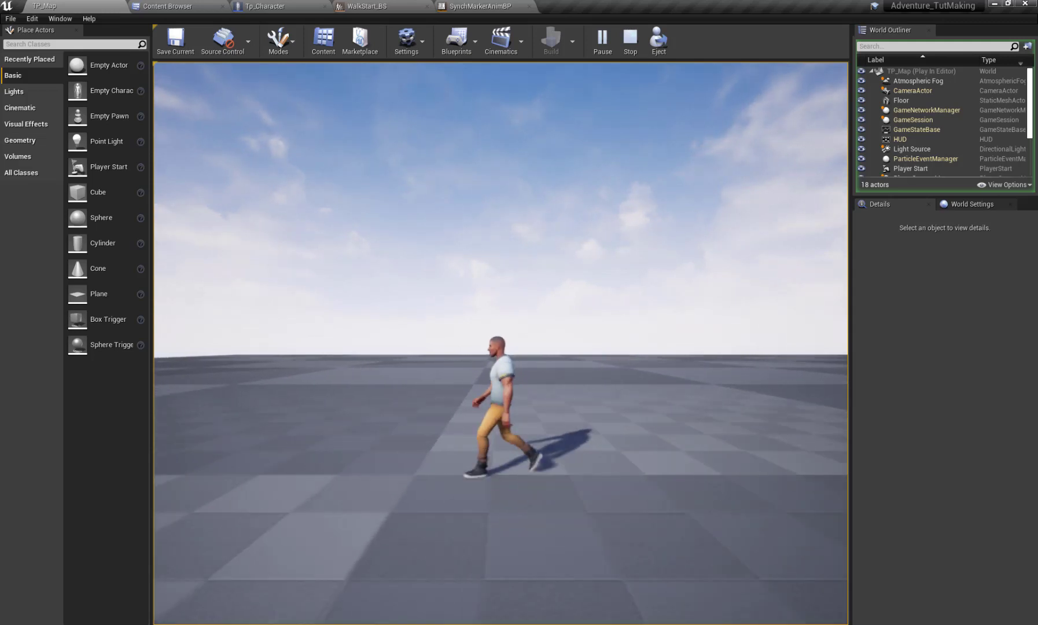
key("a")
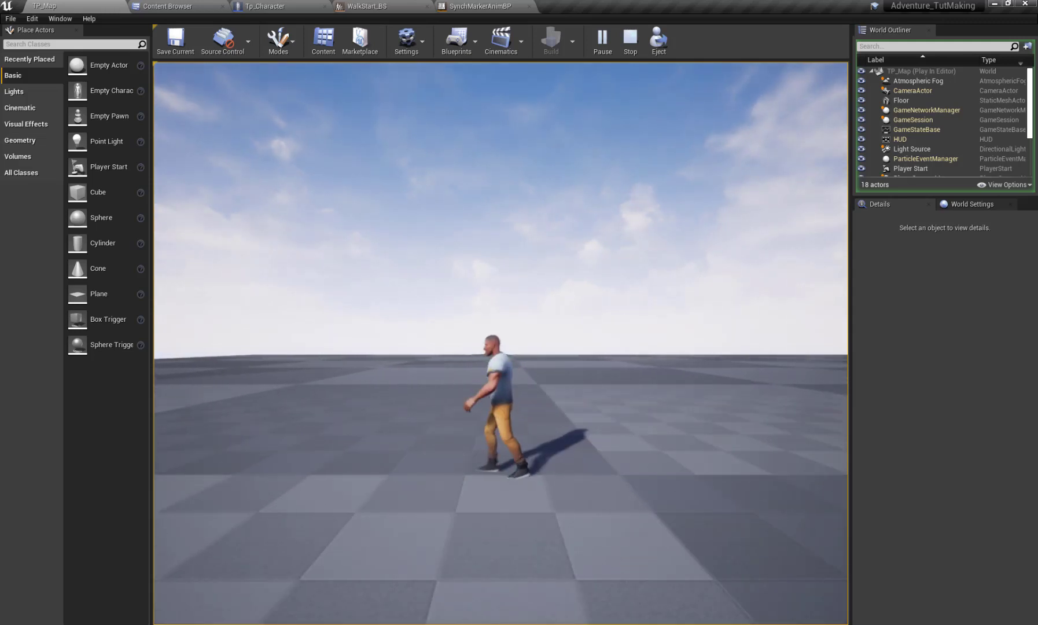
key("Escape")
Step: Go to the RunFwdLoop state in SynchMarkerAnimBP and open the RunFwdLoop animation that it plays
left_click(462, 8)
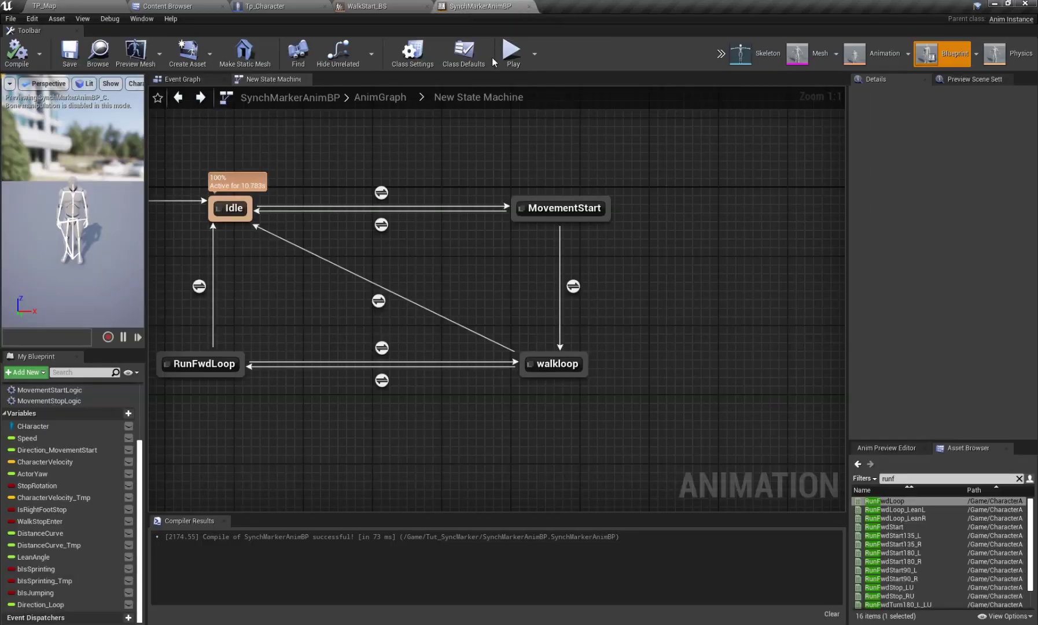
double_click(331, 374)
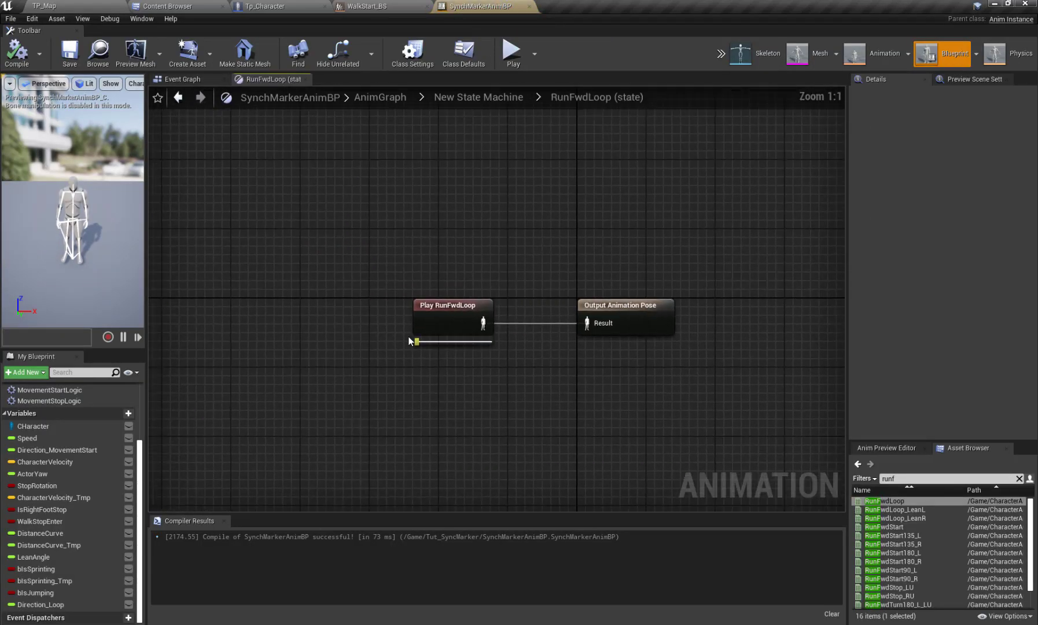
double_click(432, 317)
Step: Add the existing RightLand sync marker to RunFwdLoop's notify track at about frame 58 (0.31 s), where the right foot lands
left_click_drag(479, 421, 516, 457)
scroll(509, 187, "up", 3)
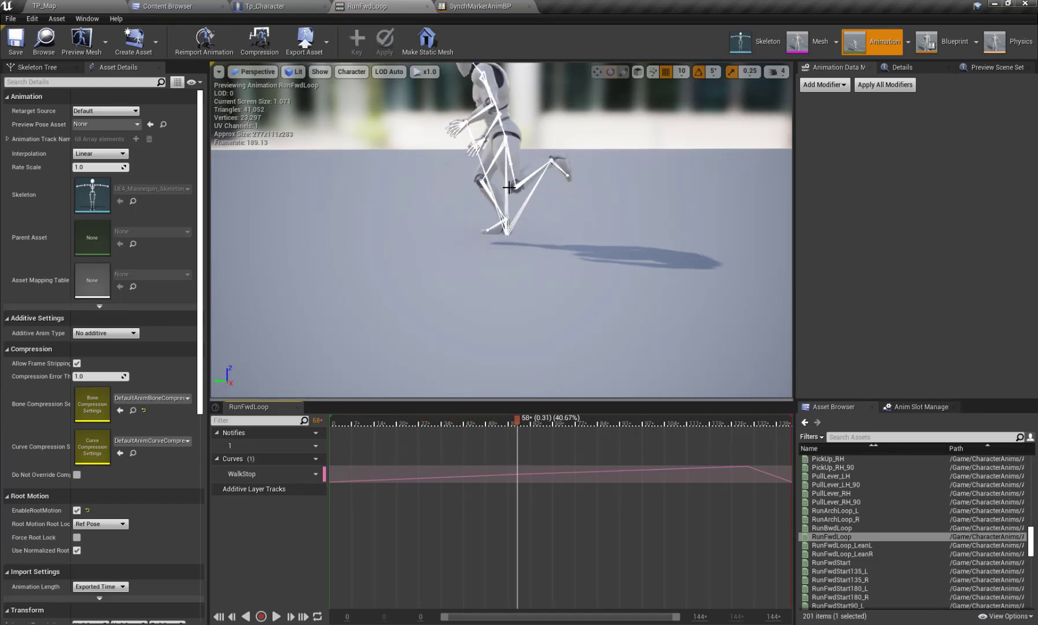
scroll(508, 187, "up", 3)
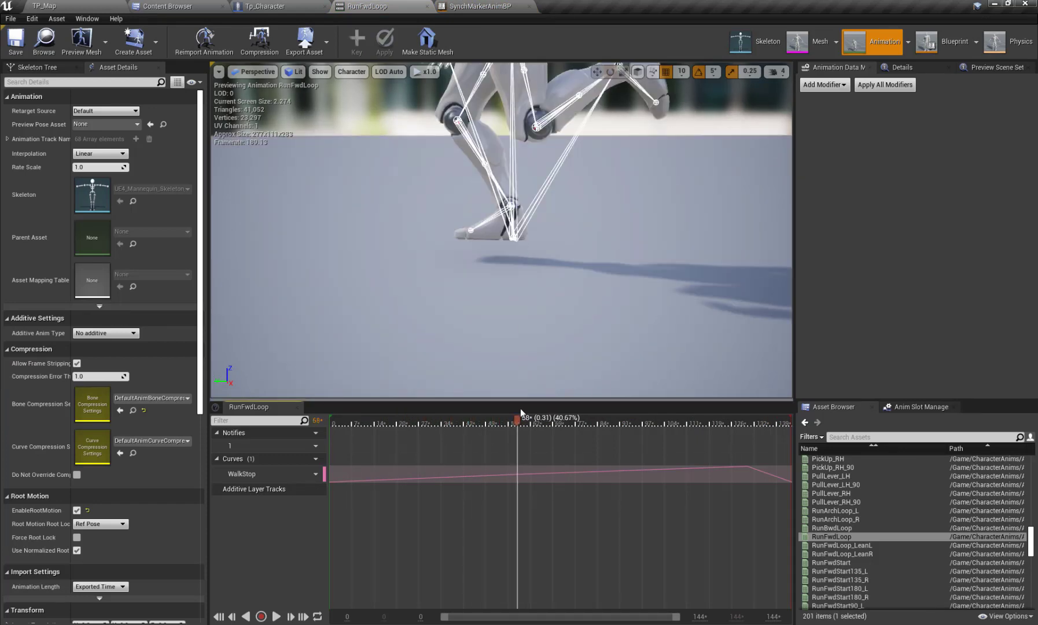
scroll(547, 264, "down", 3)
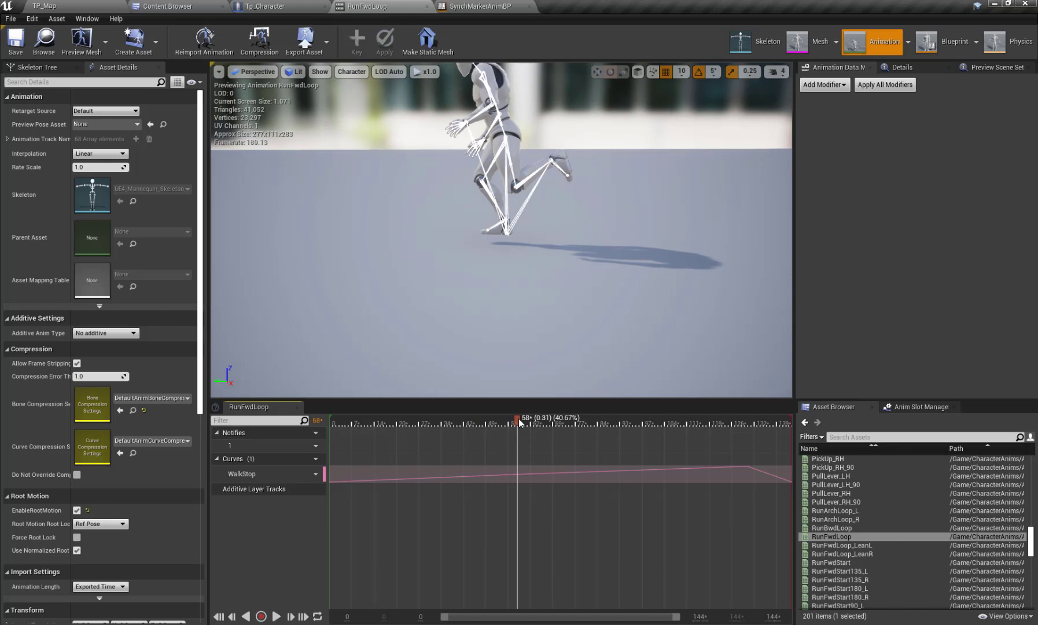
left_click_drag(519, 423, 517, 424)
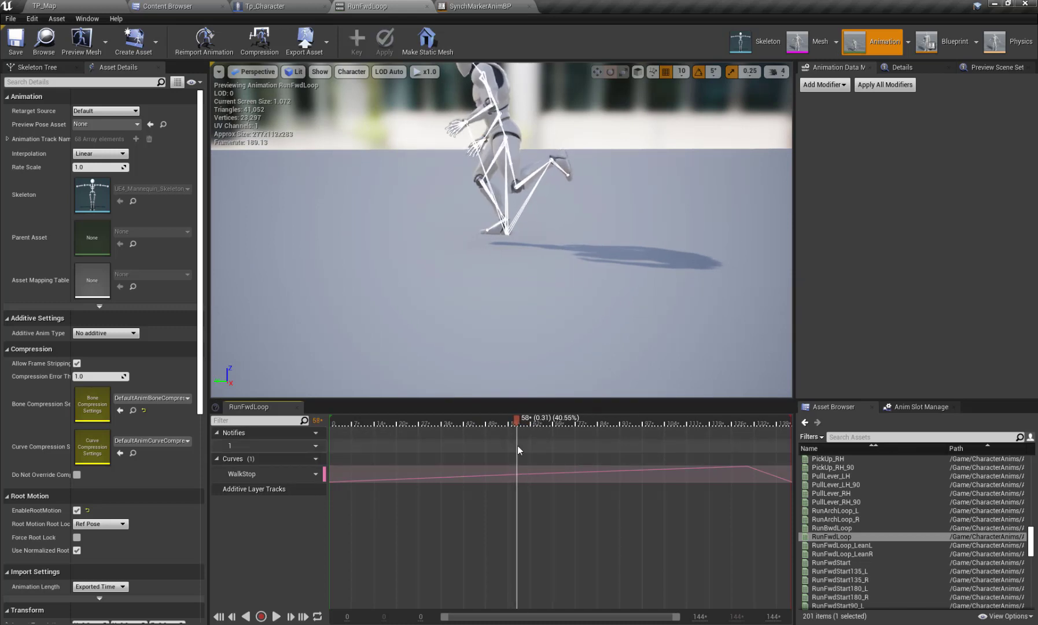
right_click(517, 446)
left_click(577, 481)
mouse_move(642, 505)
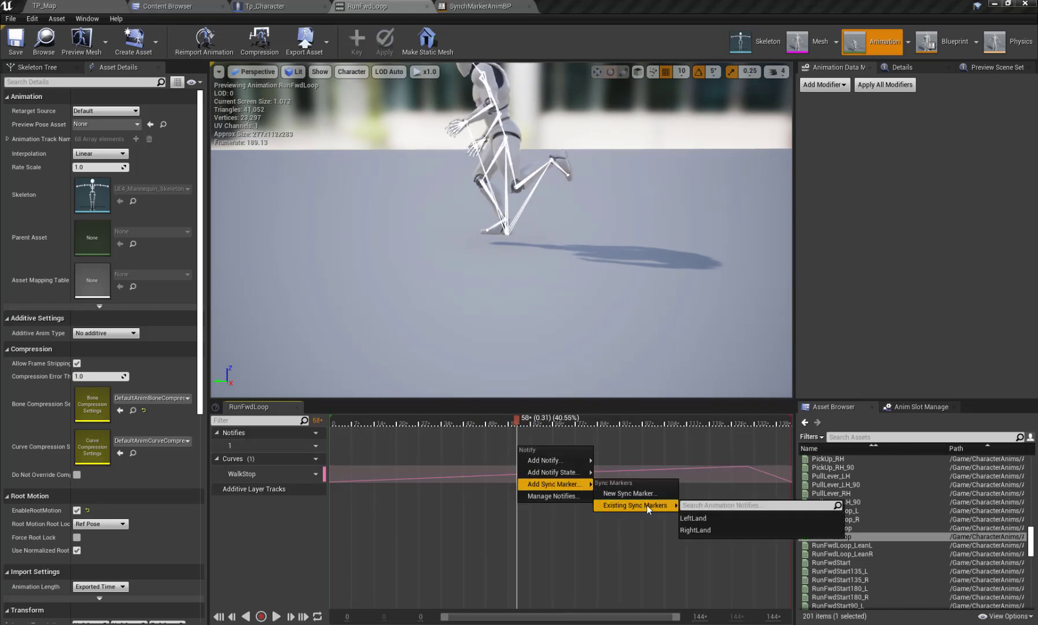
left_click(709, 529)
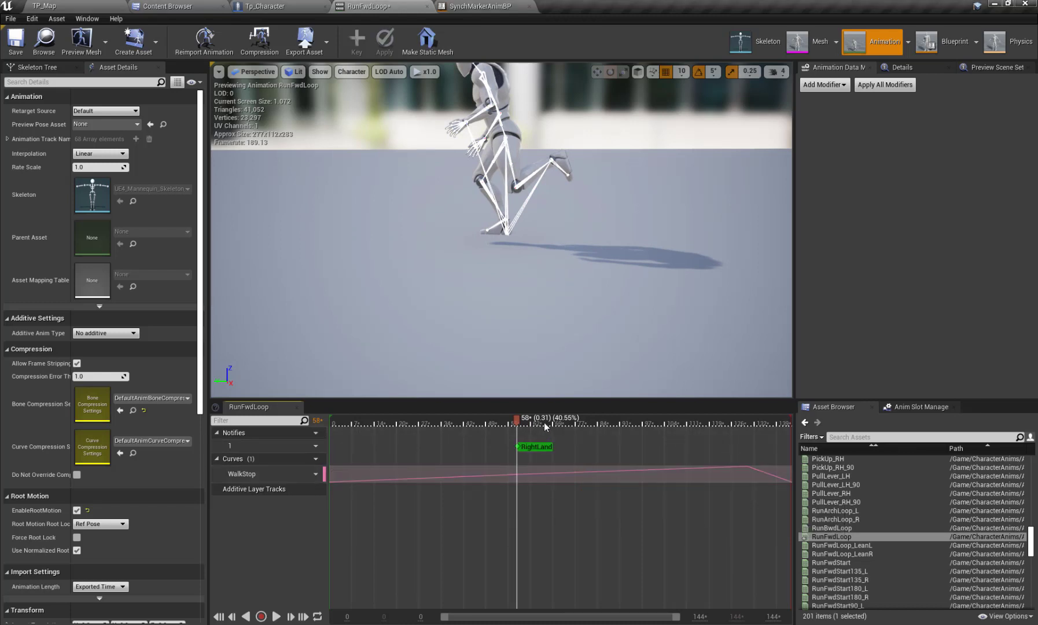
Step: Add the existing LeftLand sync marker to RunFwdLoop's notify track at about frame 129 (0.69 s), where the left foot lands
left_click_drag(526, 419, 633, 420)
left_click(743, 439)
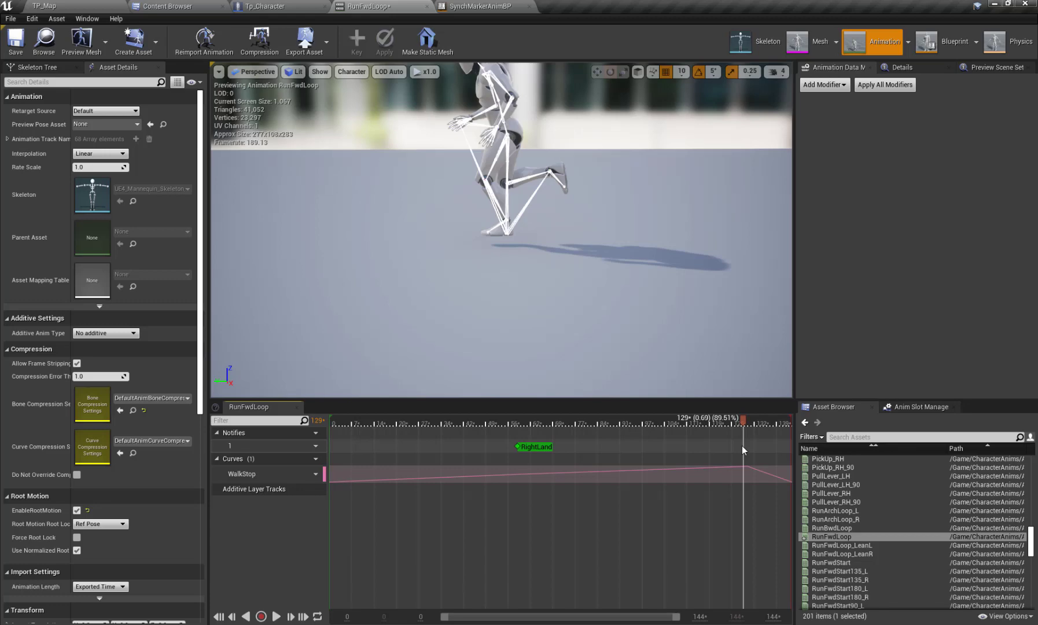
right_click(741, 445)
mouse_move(811, 487)
mouse_move(859, 504)
left_click(689, 525)
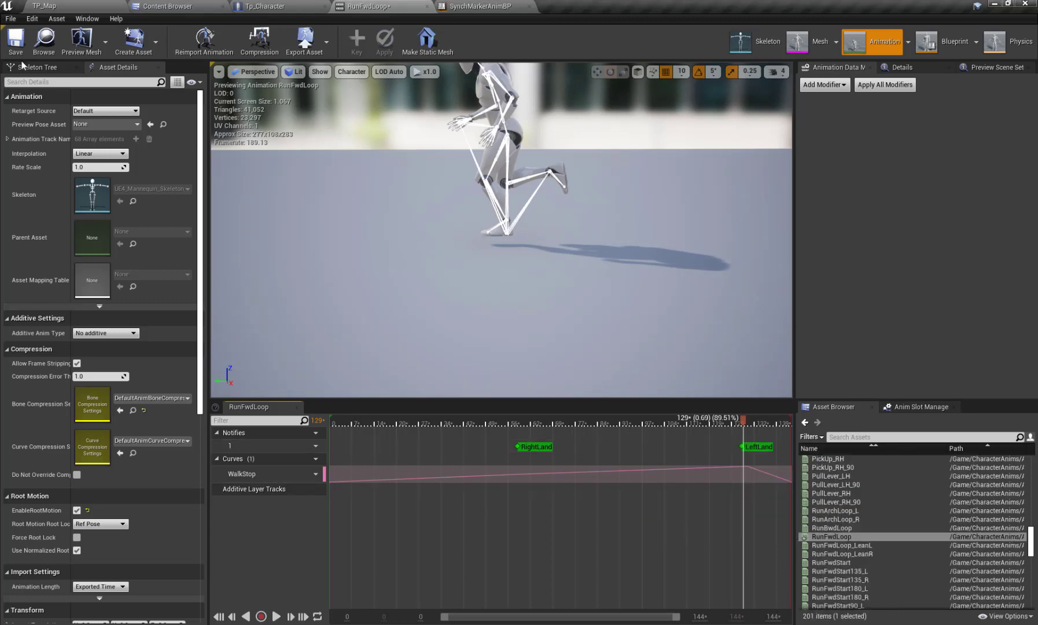
Step: In SynchMarkerAnimBP, set the Play RunFwdLoop node's sync group name to Movement, and compile and save the blueprint
left_click(488, 4)
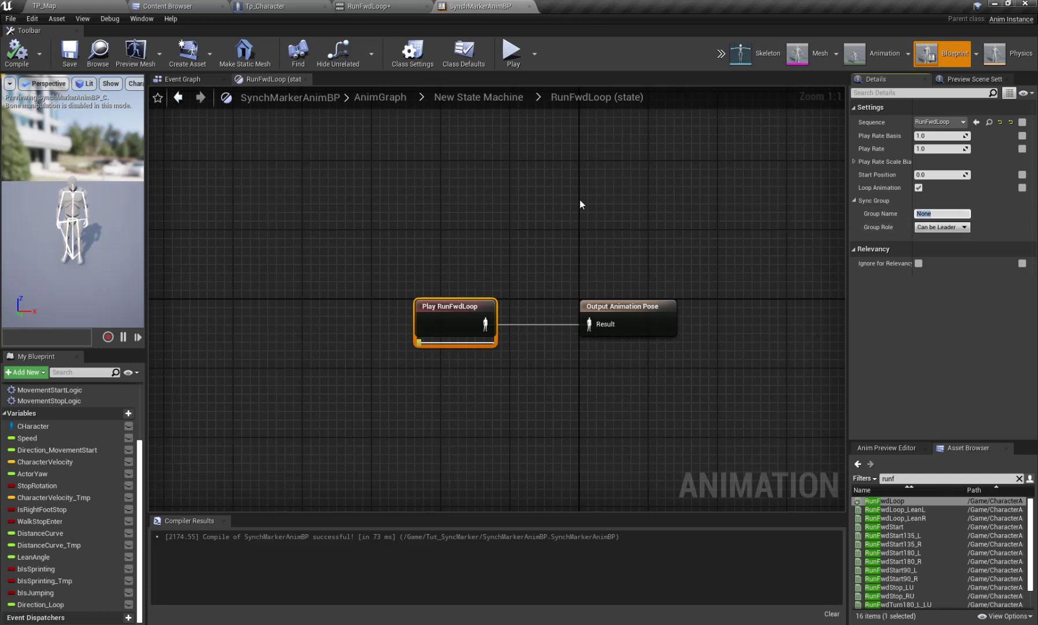
type("Movement")
left_click(523, 196)
left_click(446, 313)
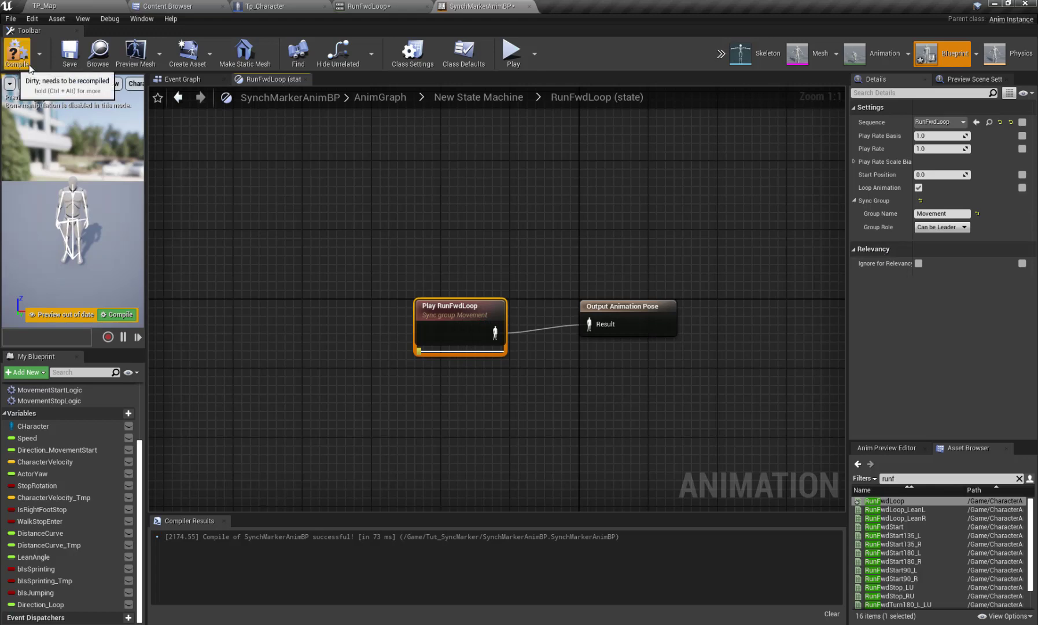
left_click(8, 65)
Step: Play-test TP_Map, moving the character in different directions while toggling between walking and sprinting to check the walk-to-run blending
left_click(44, 6)
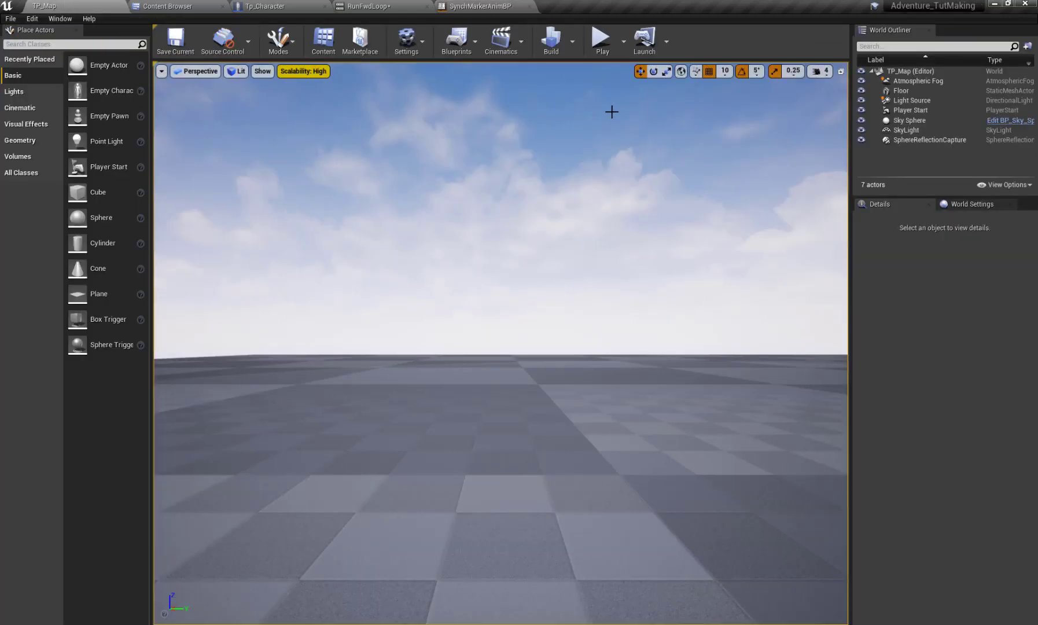
left_click(599, 44)
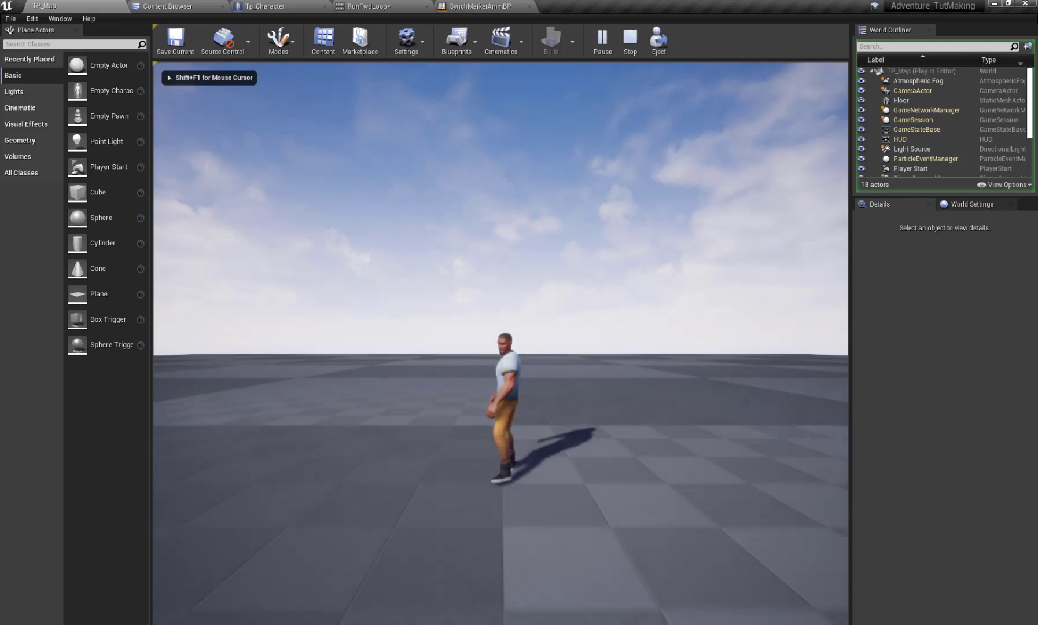
key("Escape")
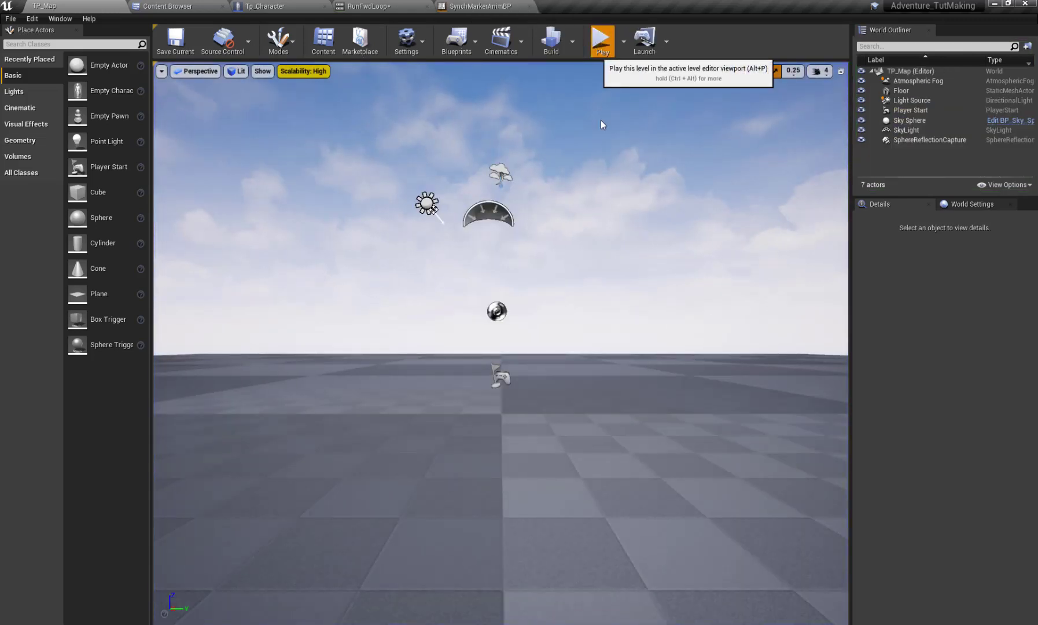
left_click(601, 42)
key("a")
key("shift")
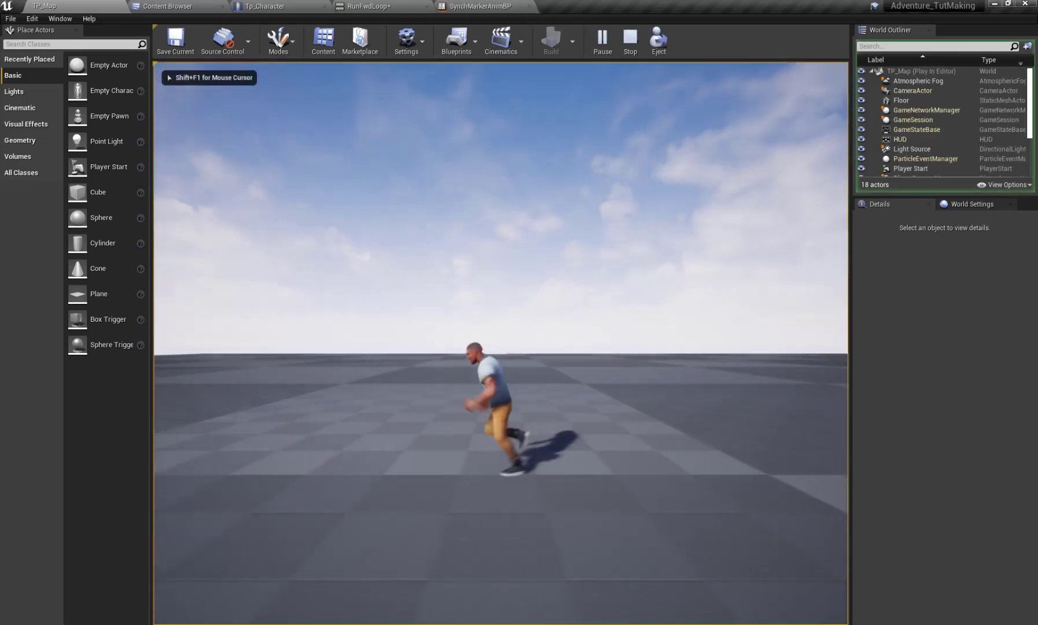
key("shift")
key("shift")
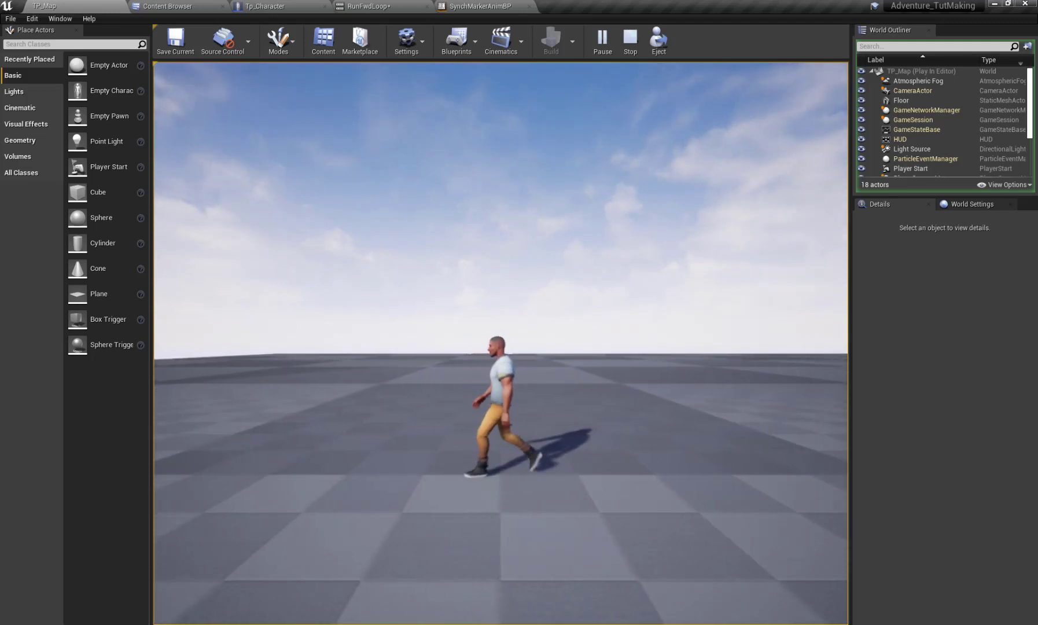
key("w")
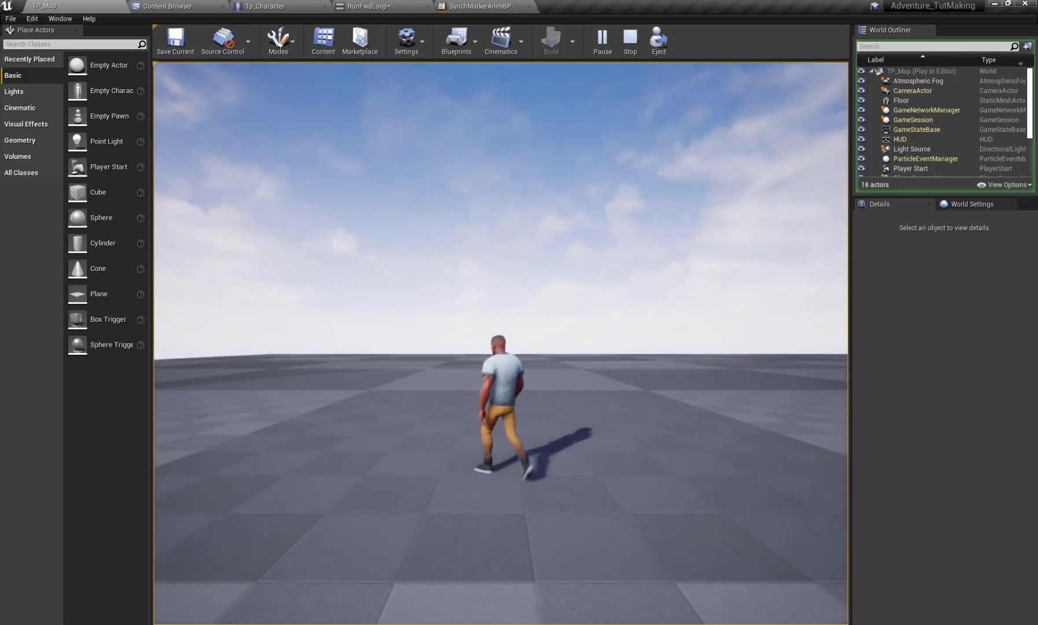
key("s")
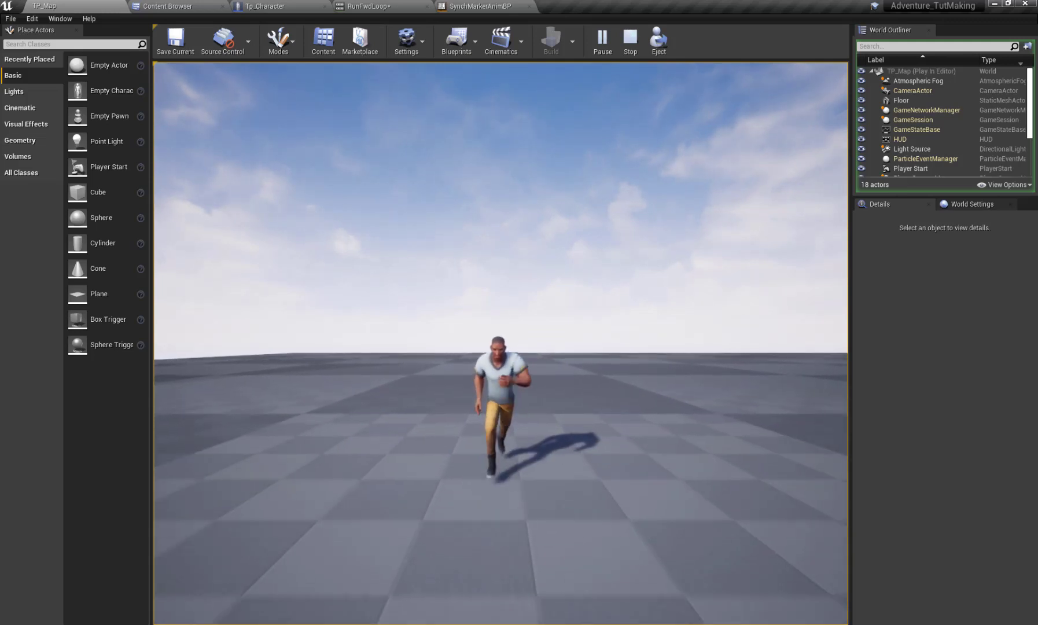
key("w")
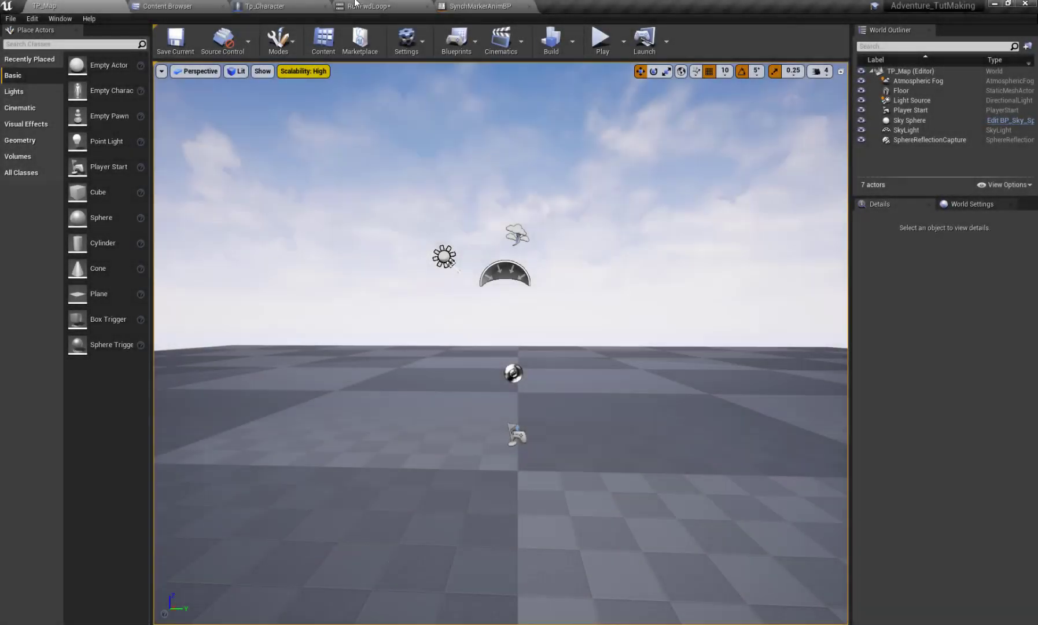
Step: Scrub through the RunFwdLoop animation to examine the foot poses around the RightLand sync marker
left_click(366, 6)
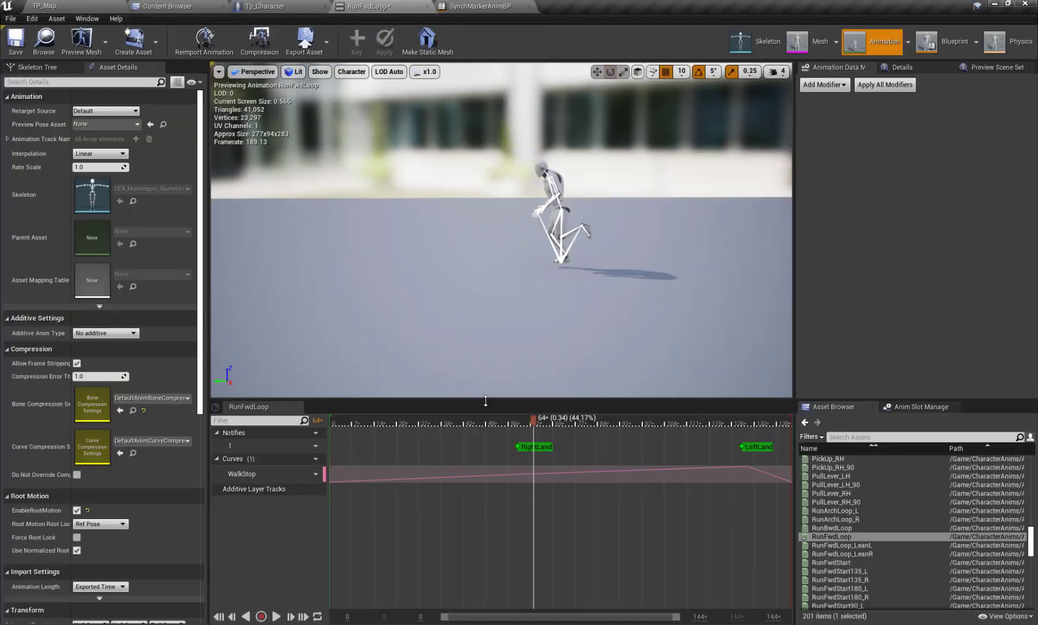
left_click(425, 421)
left_click_drag(387, 420, 587, 433)
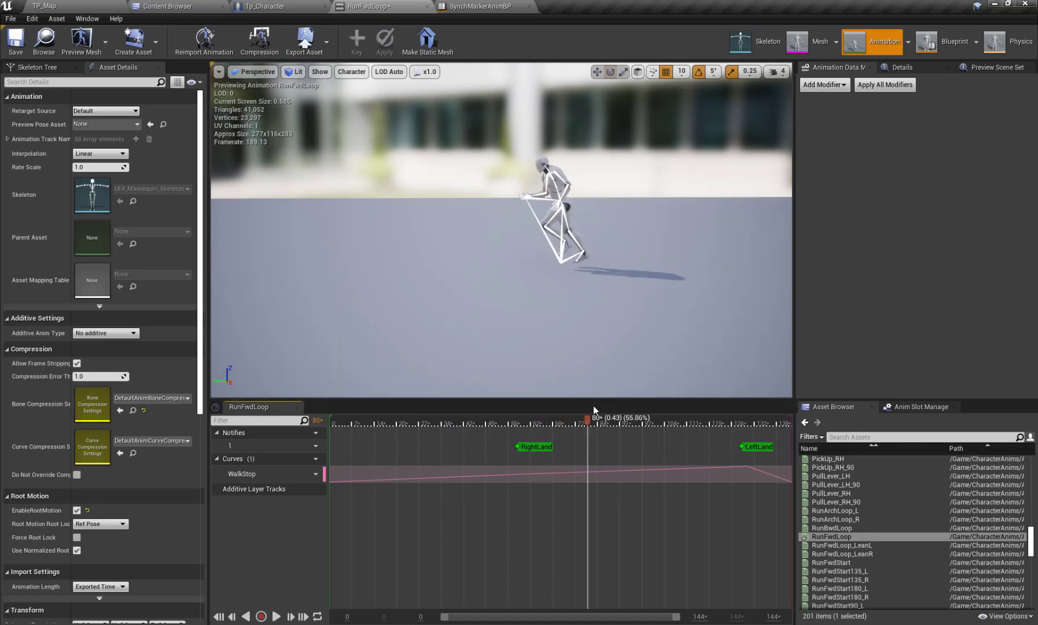
left_click_drag(587, 422, 467, 461)
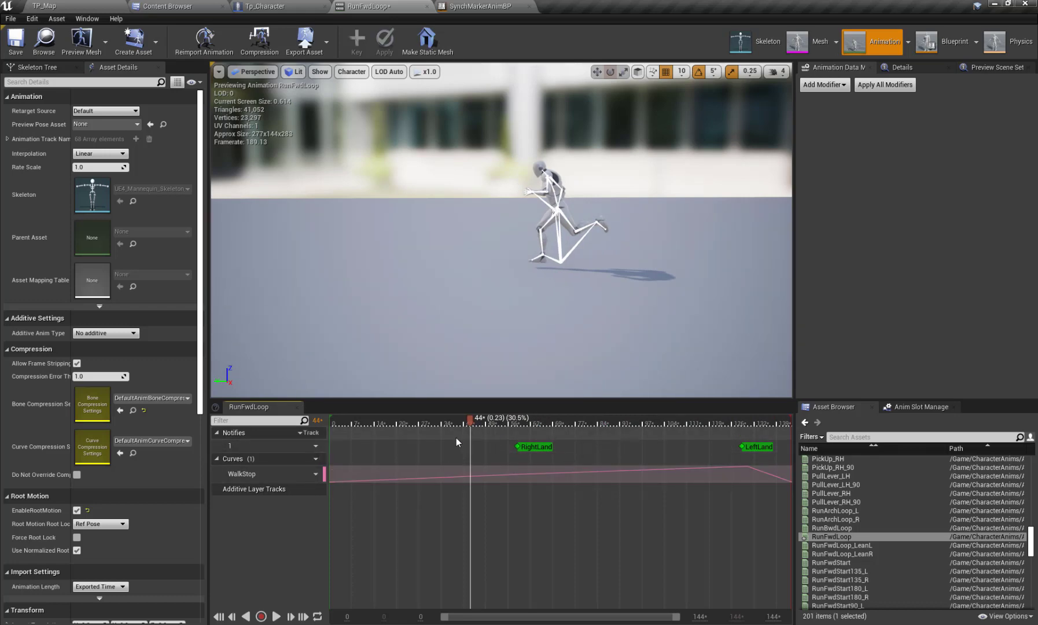
Step: Leave RunFwdLoop for TP_Map and look through the active members list in Patreon's Relationship manager
left_click(62, 4)
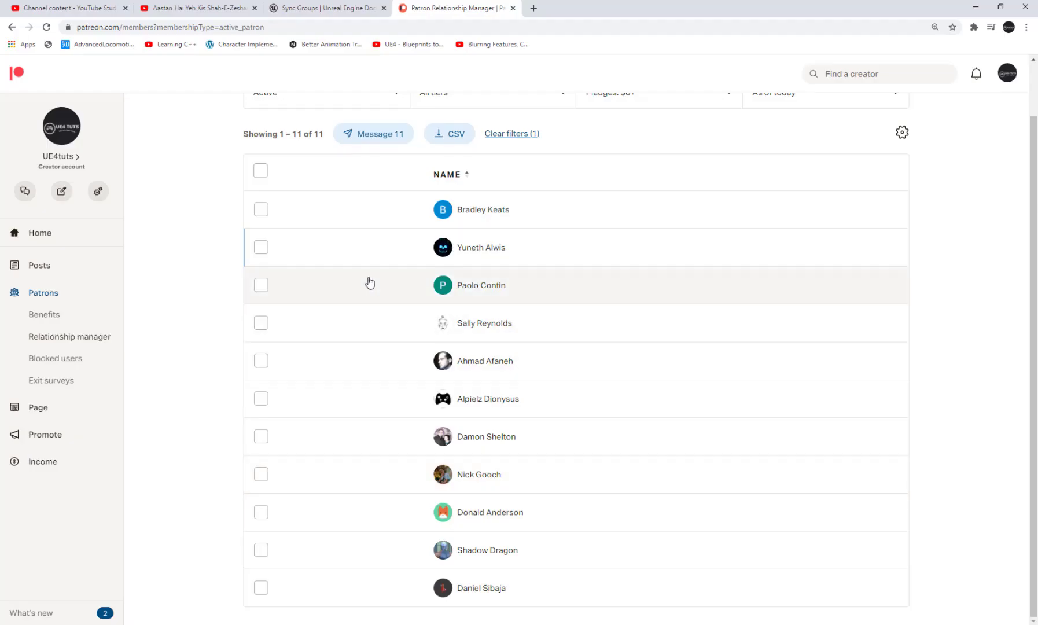
left_click_drag(1034, 218, 1033, 272)
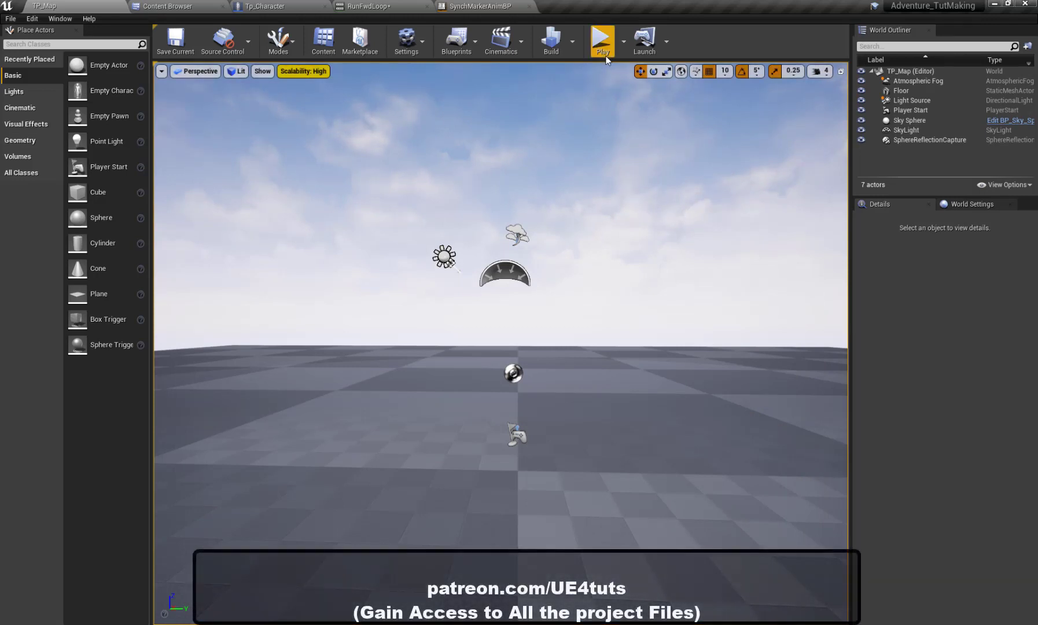
Step: Play TP_Map again and move the character toward and away from the camera
left_click(606, 57)
key("s")
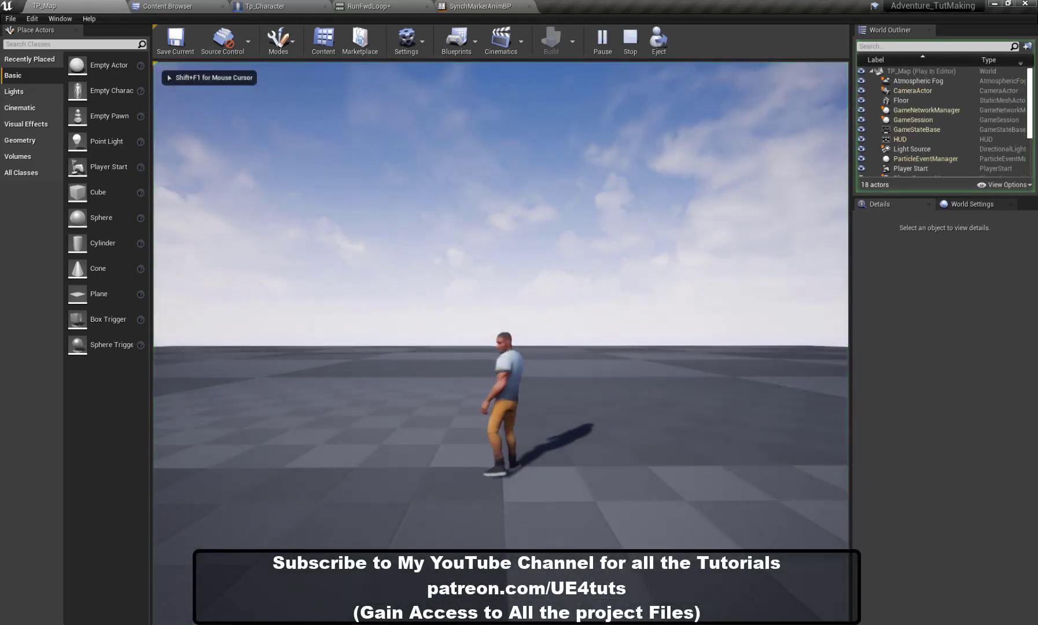
key("s")
key("w")
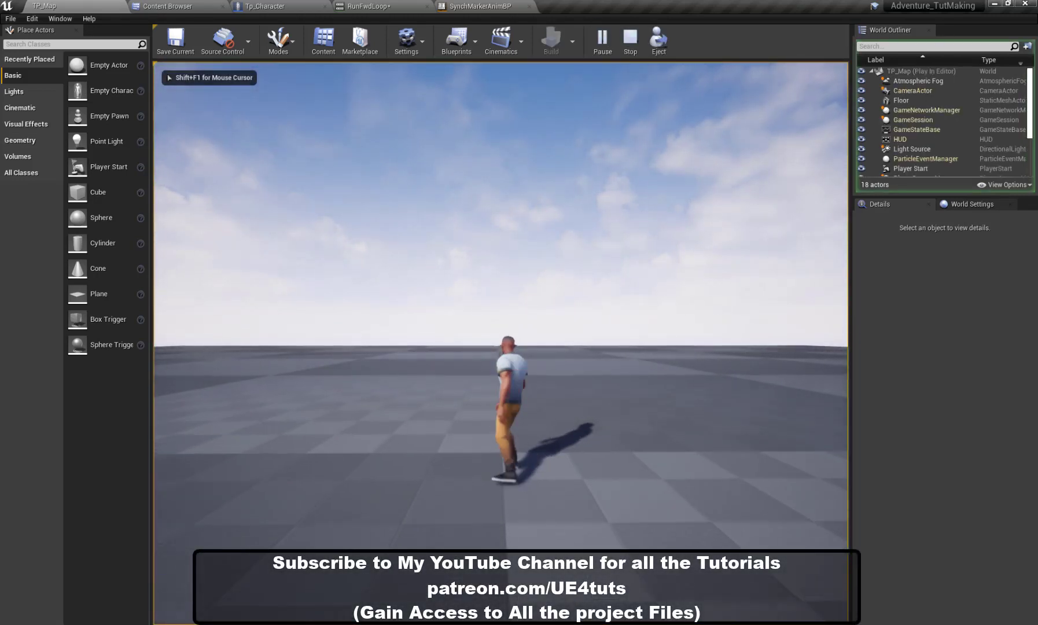